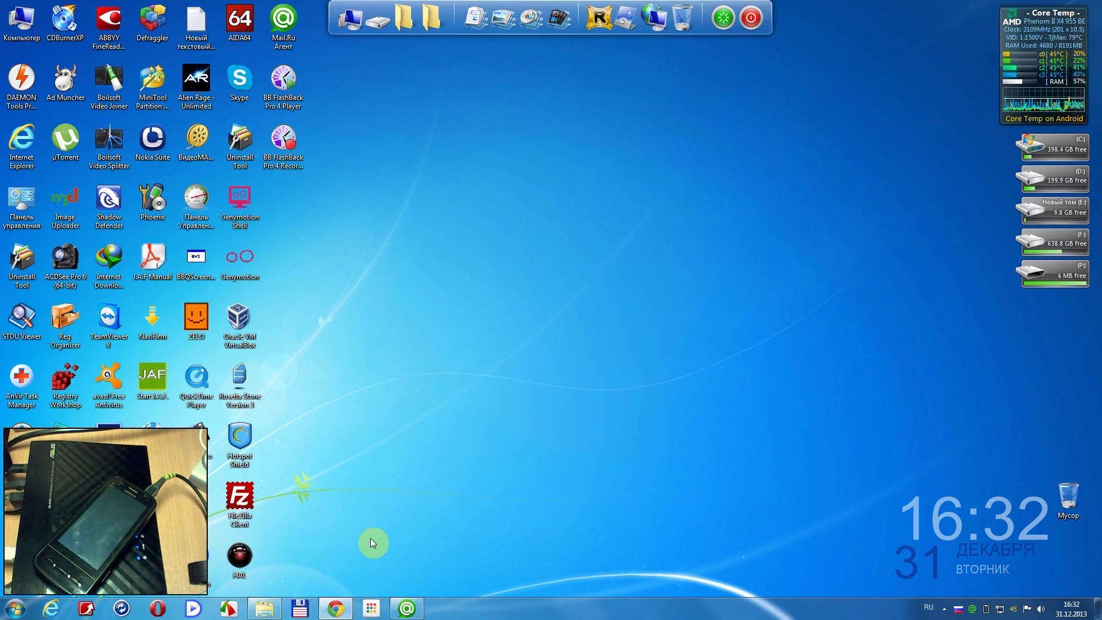
Switch to Chrome and examine the developer, languages, release date and phone compatibility in the Lite Modification 7.1 forum post.
left_click(342, 611)
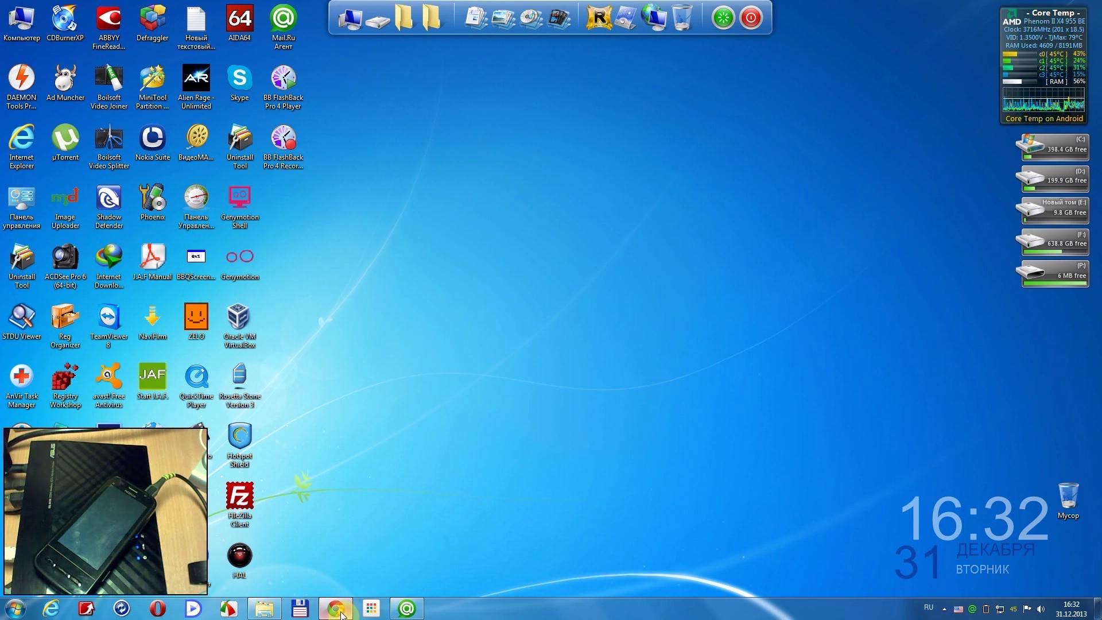
scroll(952, 410, "up", 6)
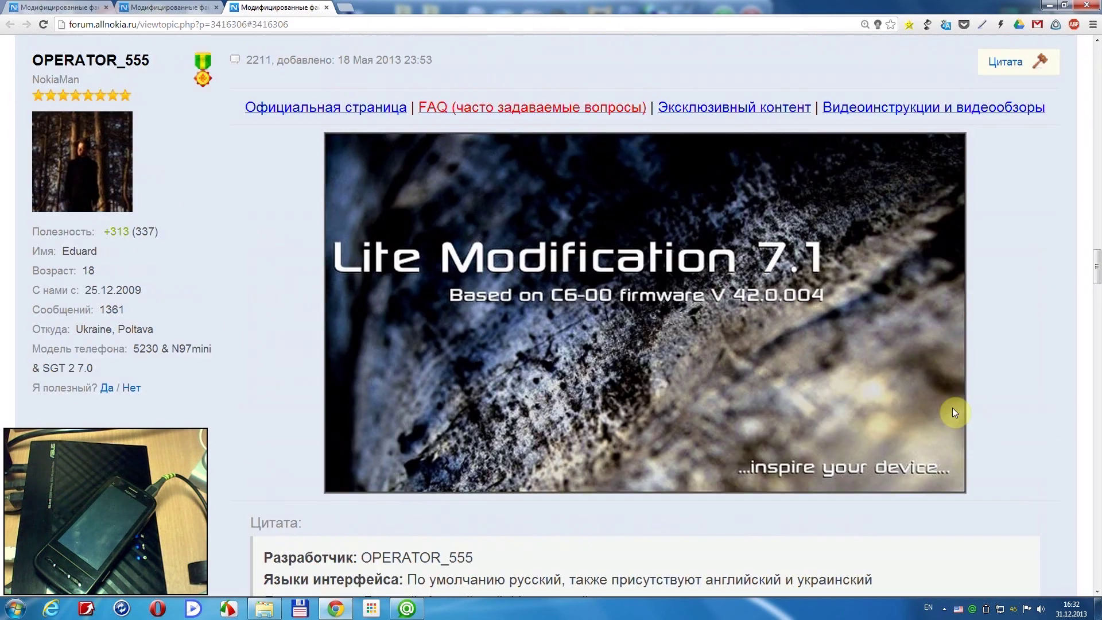
scroll(956, 410, "down", 6)
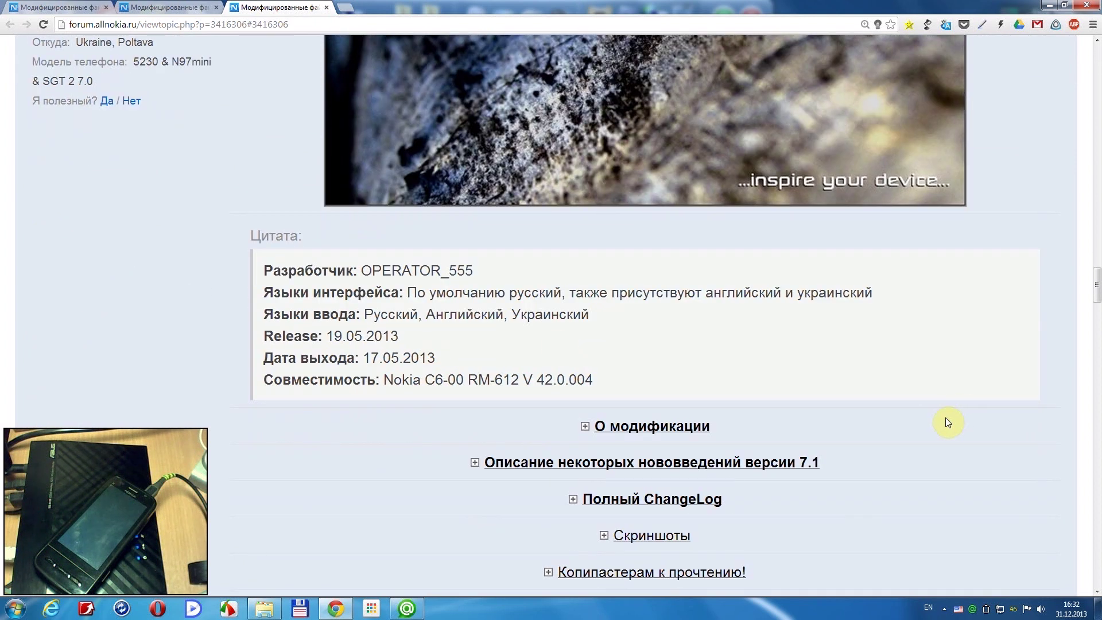
left_click_drag(320, 314, 475, 270)
left_click(542, 331)
scroll(442, 340, "down", 1)
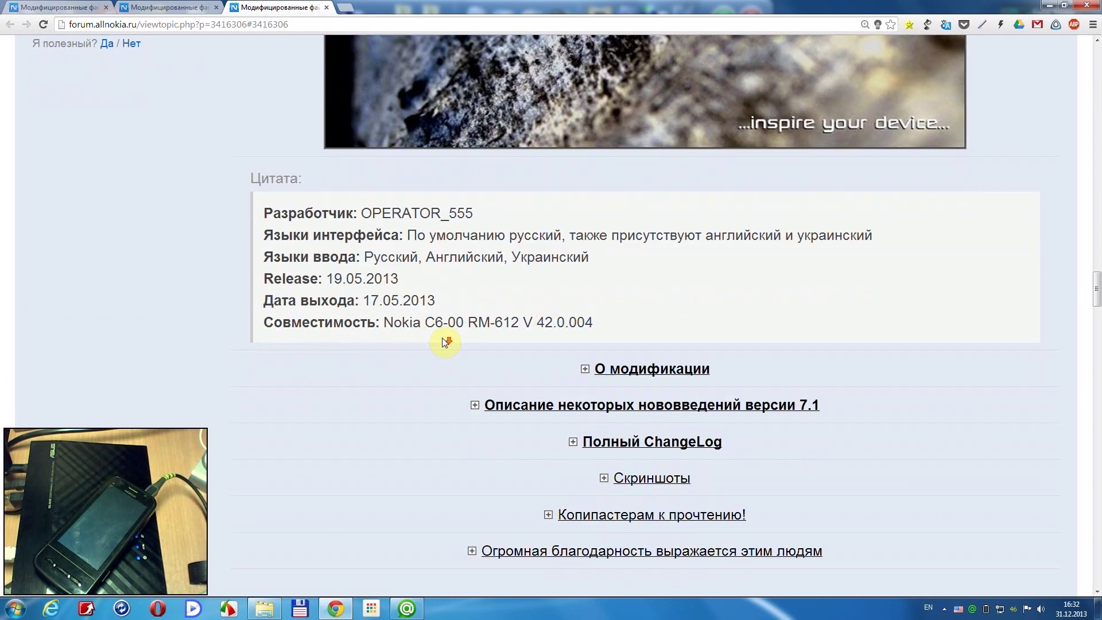
Look through the post's "Скриншоты" section, collapse it again and minimize the browser.
scroll(633, 349, "down", 4)
left_click(616, 250)
scroll(857, 388, "down", 8)
scroll(857, 388, "down", 5)
scroll(858, 388, "up", 15)
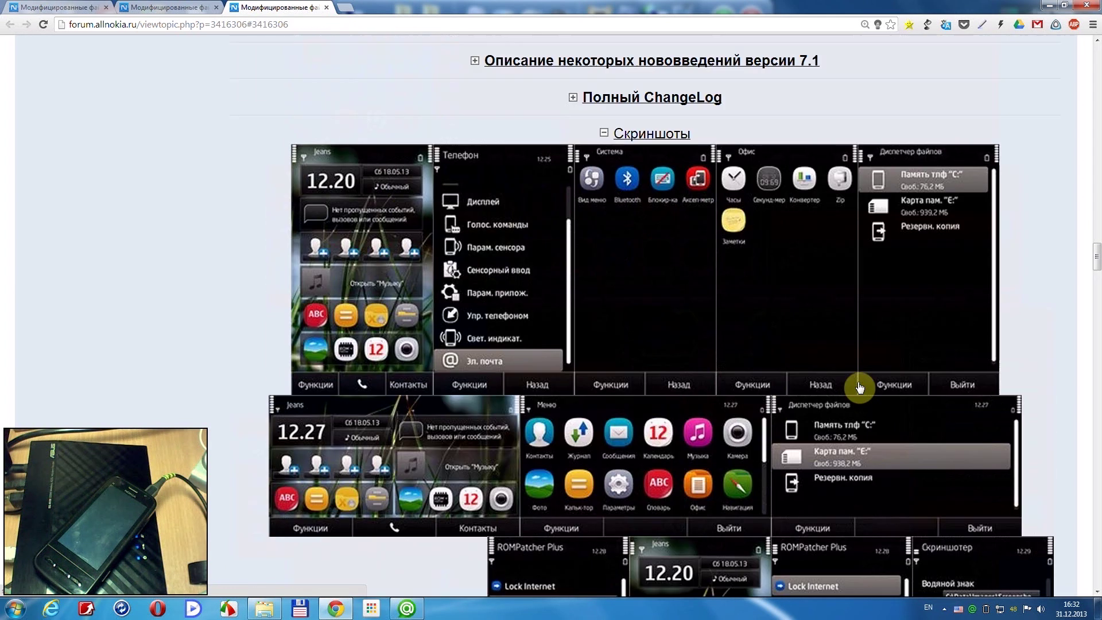
left_click(646, 420)
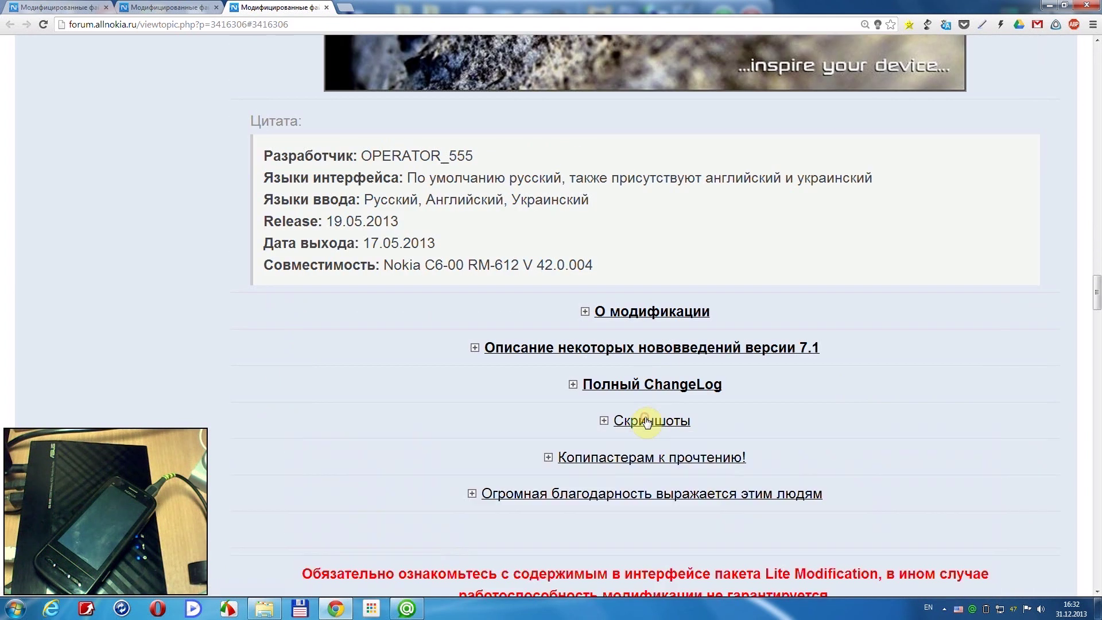
scroll(912, 356, "up", 6)
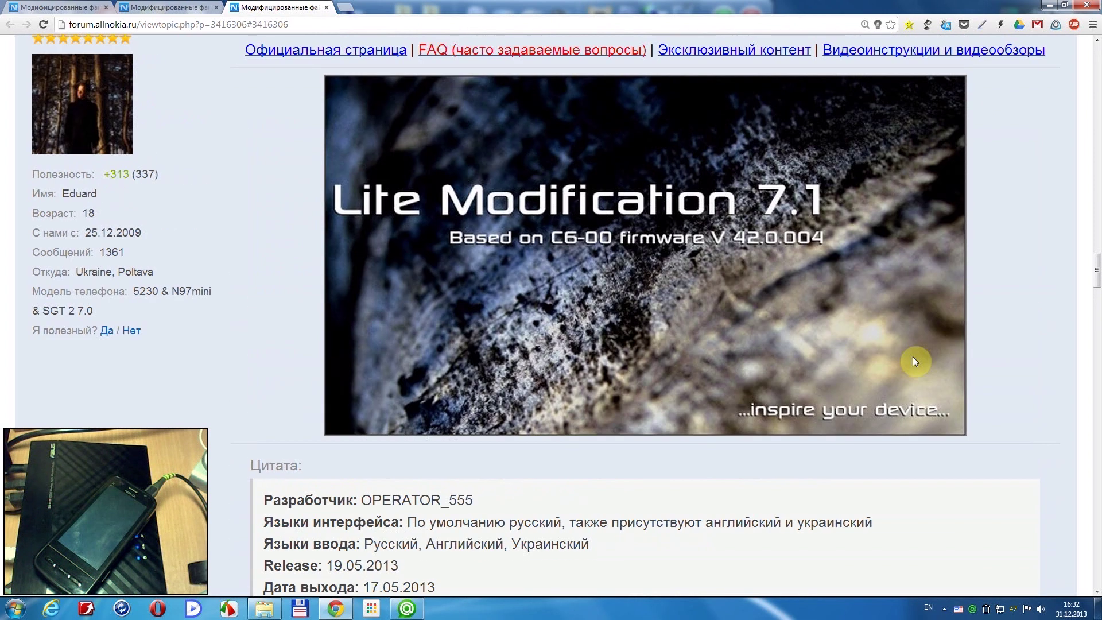
left_click(1044, 5)
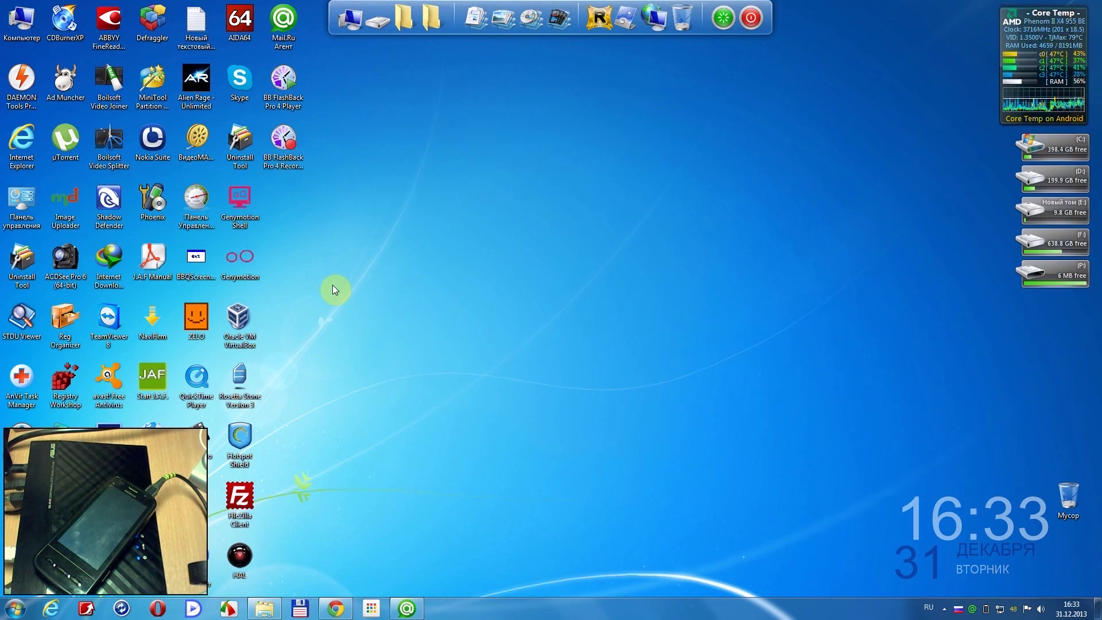
double_click(147, 147)
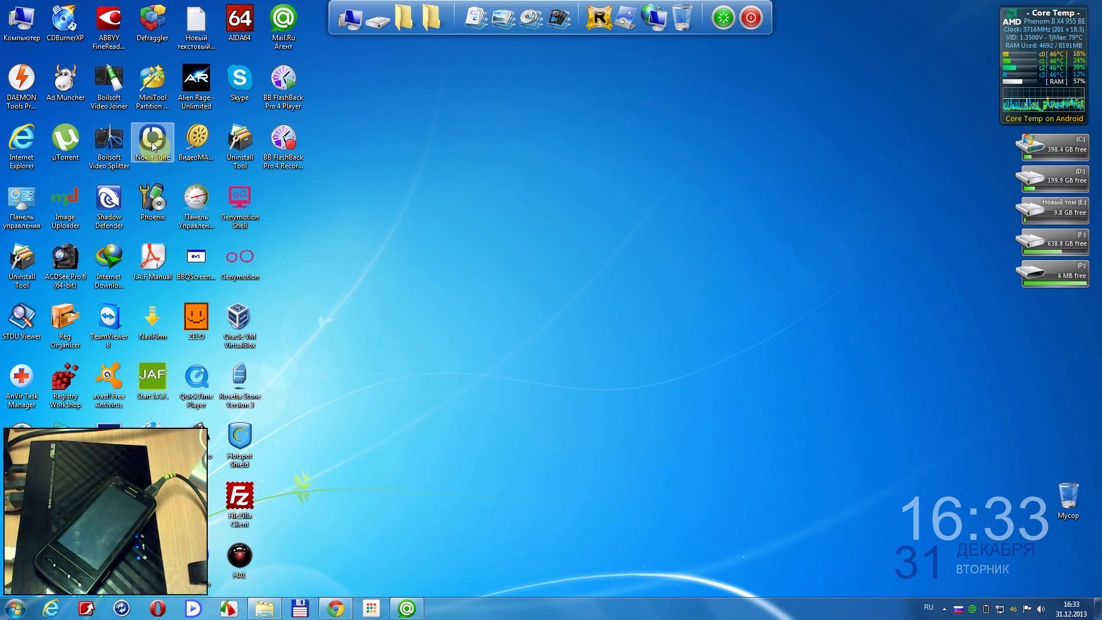
left_click(370, 331)
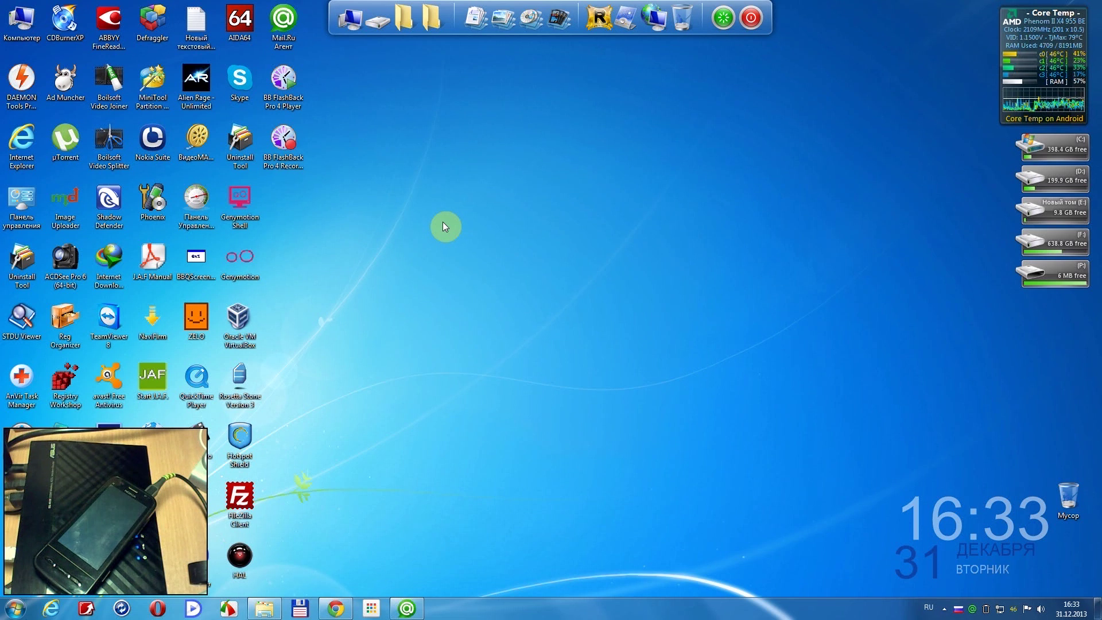
Run "RM-612 42.0.004 Lite Modification 7.1 (123).exe" from drive F: and accept the security warning.
left_click(380, 26)
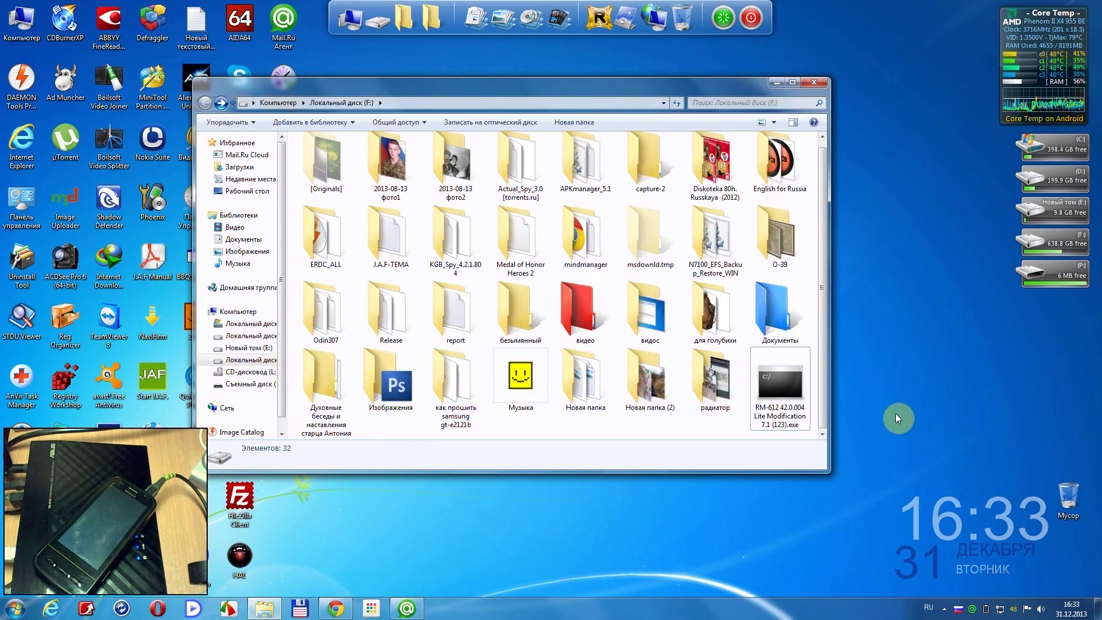
double_click(786, 392)
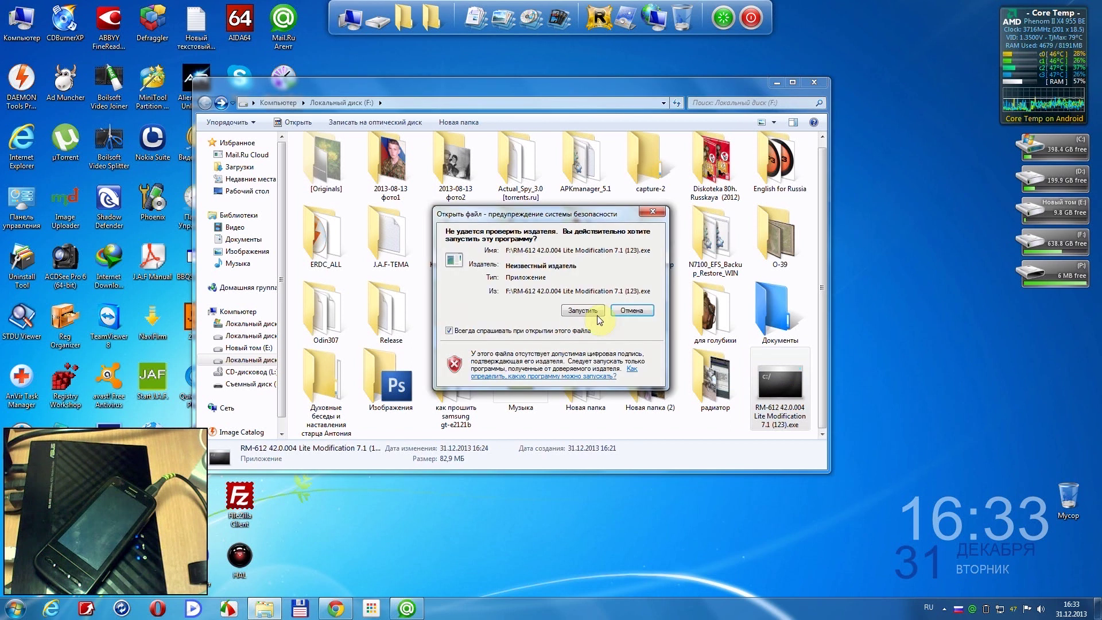
left_click(585, 311)
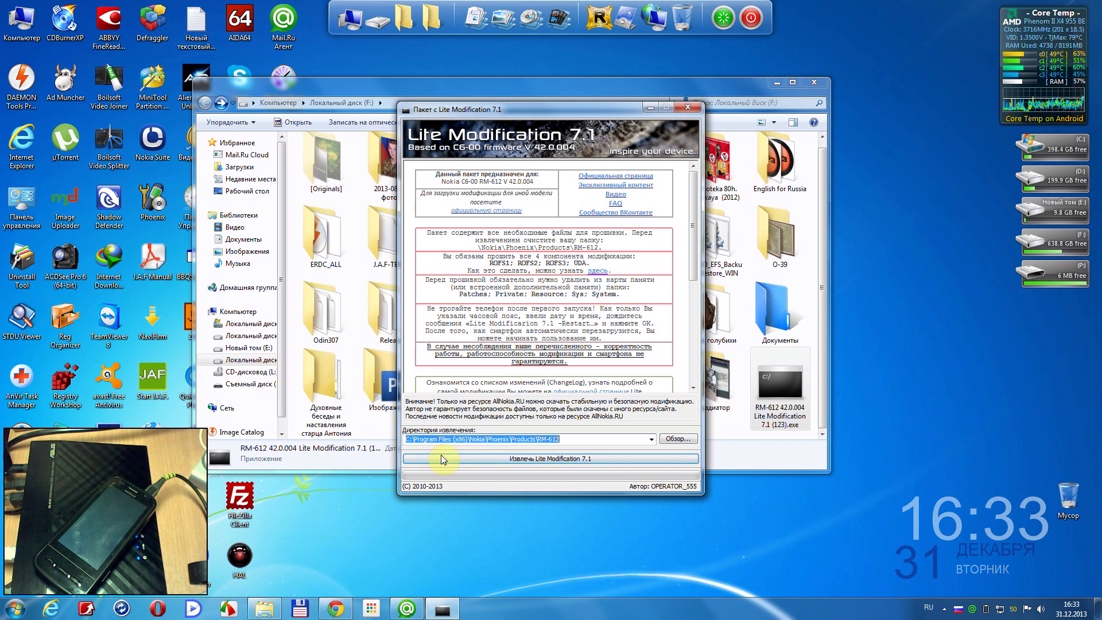
mouse_move(449, 441)
left_mouse_down()
mouse_move(477, 441)
mouse_move(452, 441)
left_mouse_up()
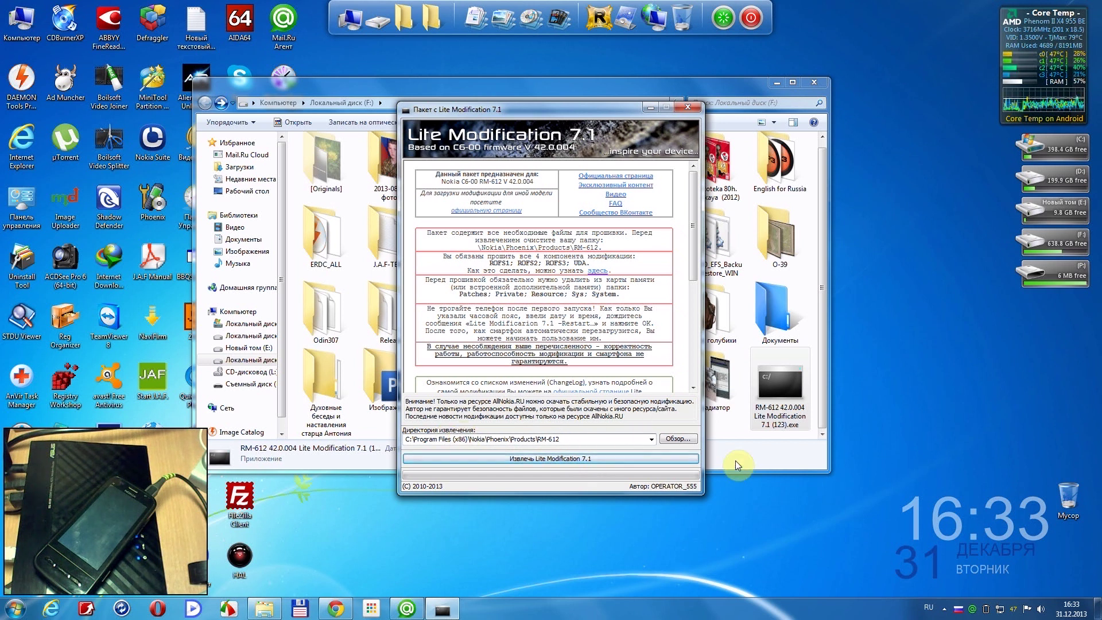
left_click(680, 439)
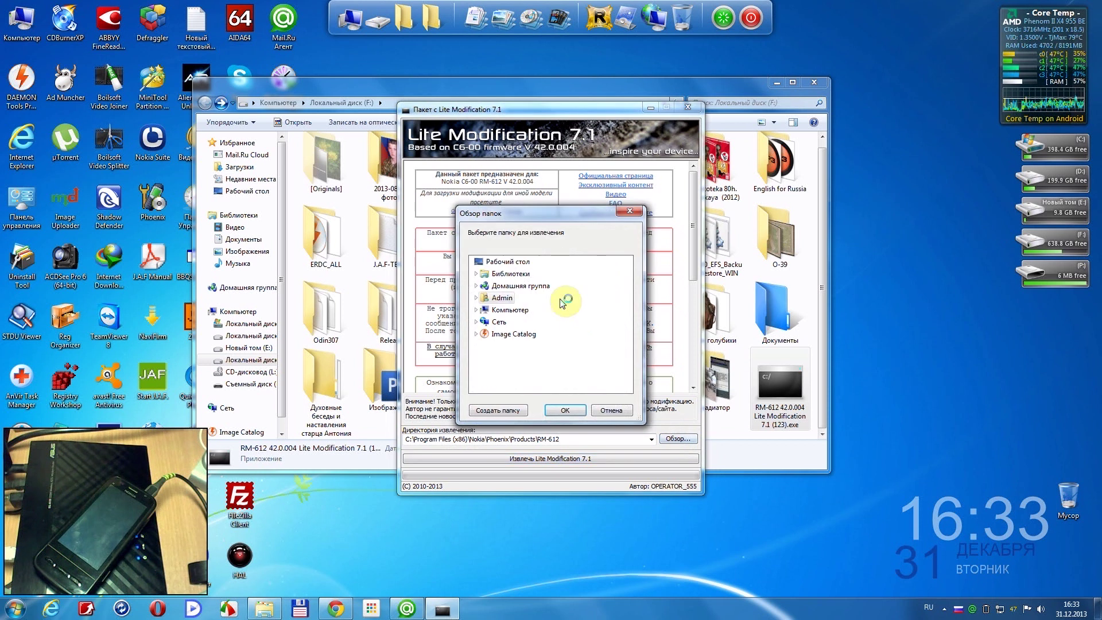
left_click(481, 315)
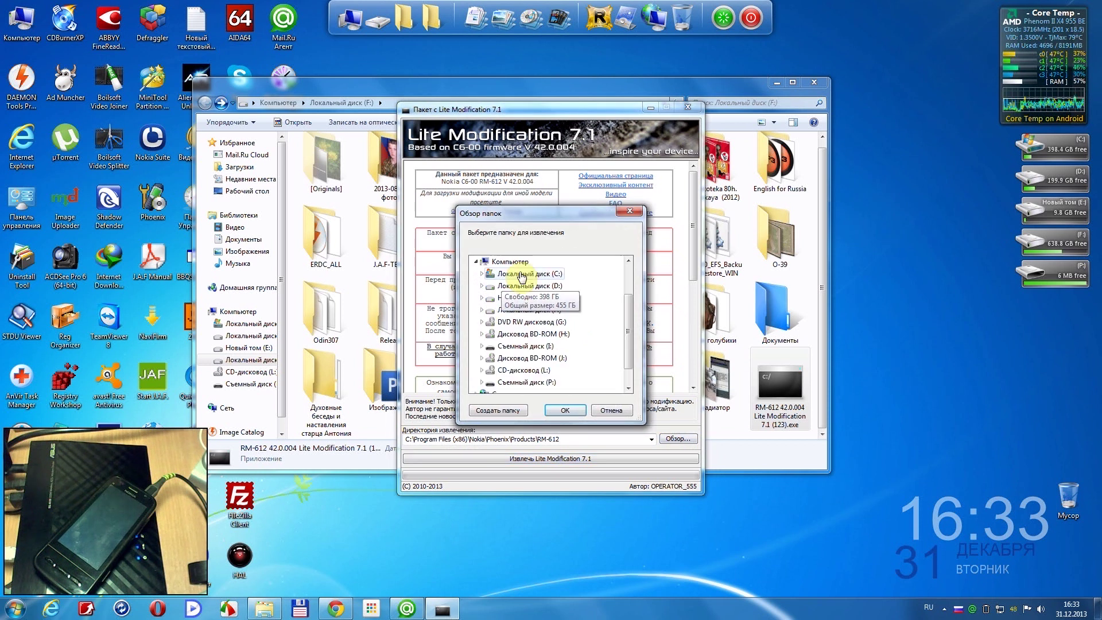
scroll(561, 349, "down", 2)
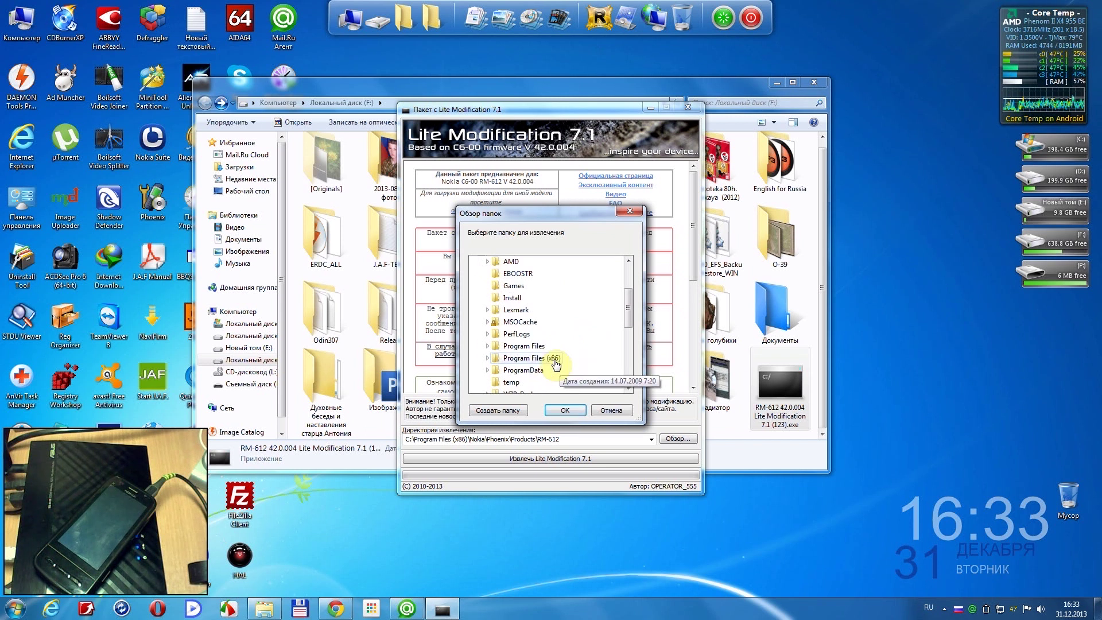
double_click(508, 345)
scroll(559, 348, "down", 5)
scroll(559, 348, "down", 10)
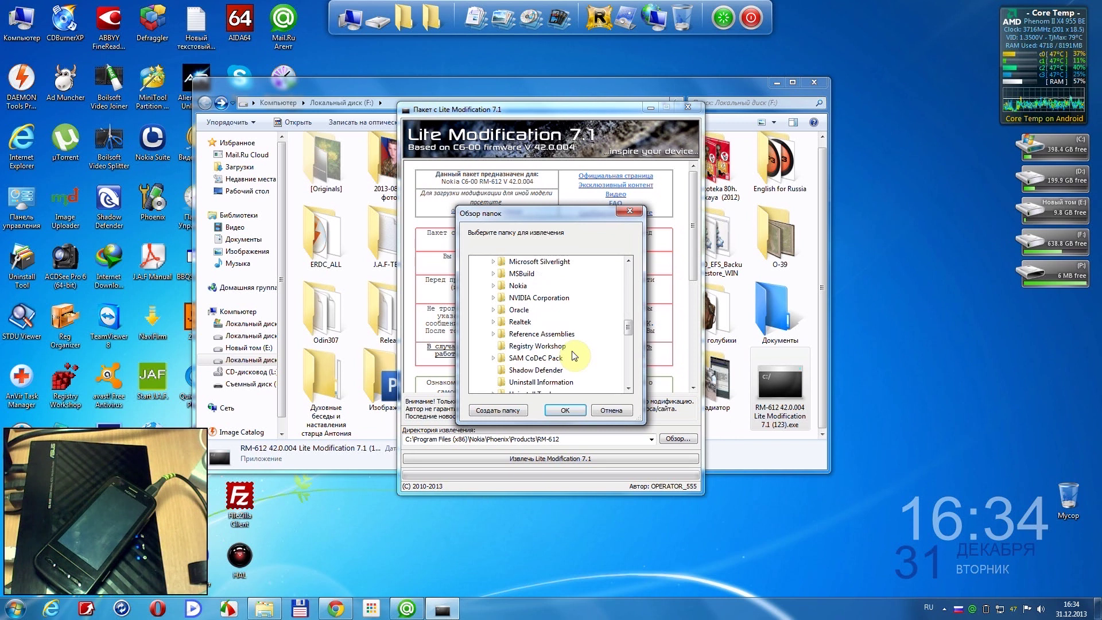
scroll(568, 348, "down", 3)
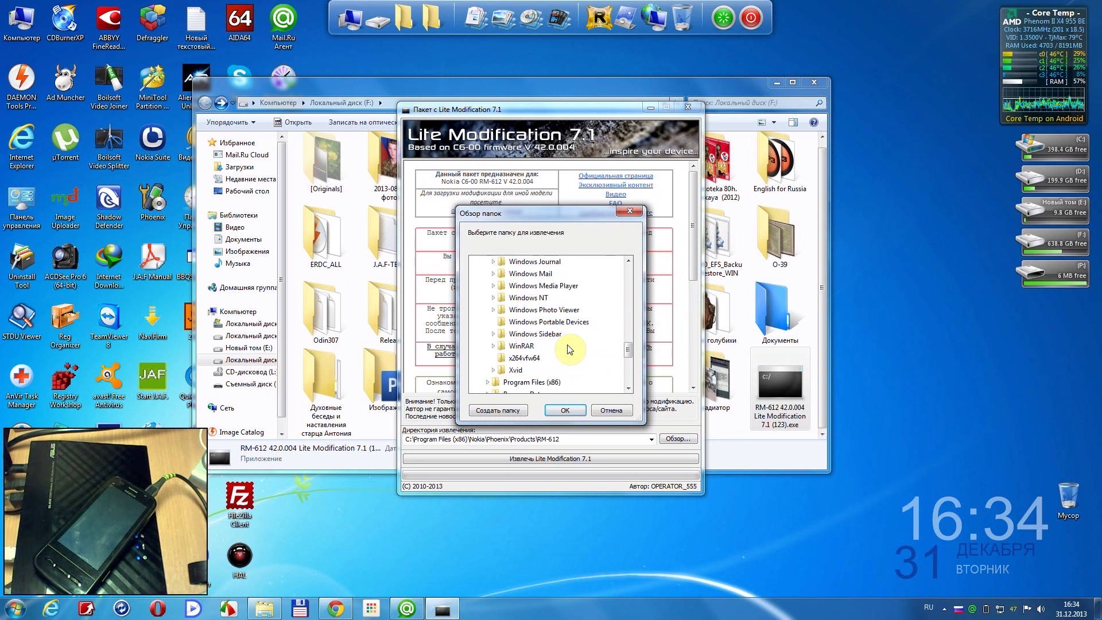
scroll(568, 347, "up", 5)
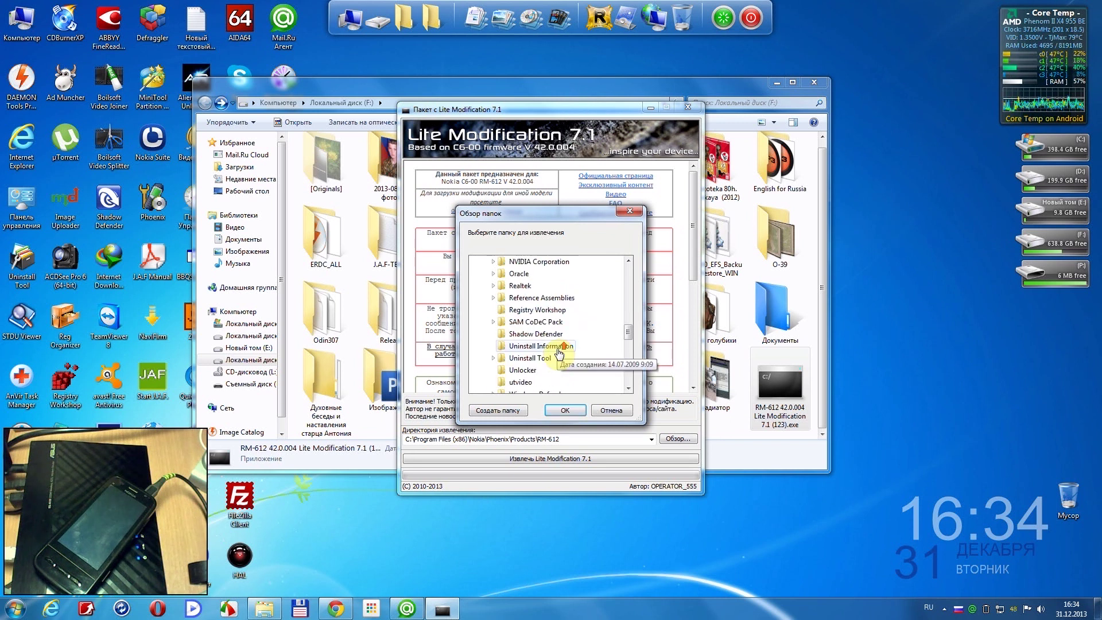
left_click(518, 322)
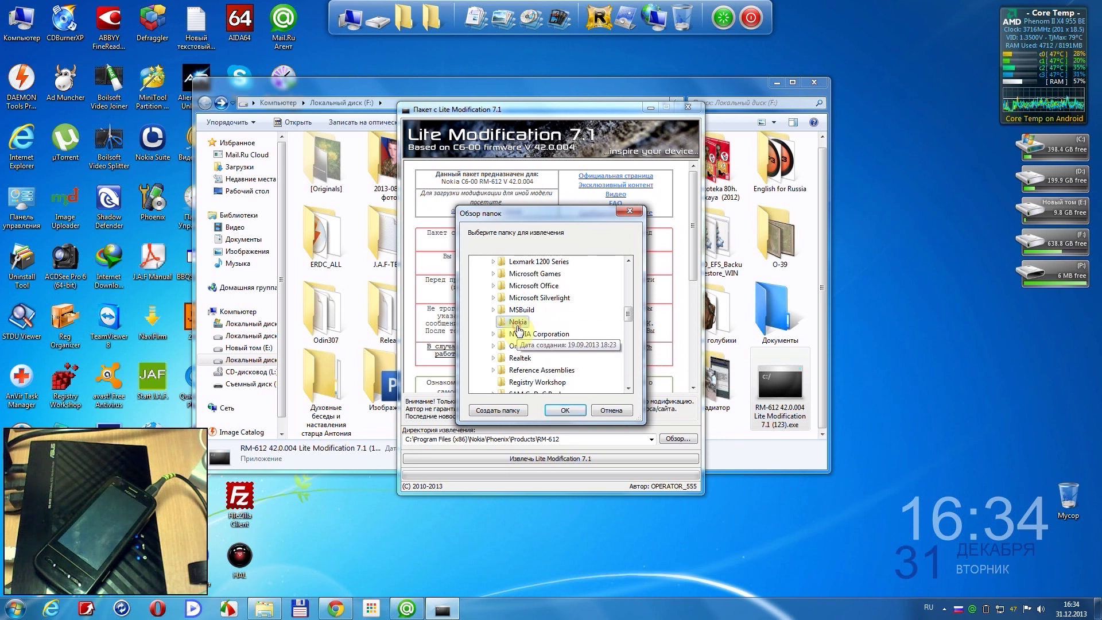
scroll(568, 335, "down", 1)
left_click(520, 286)
left_click(497, 286)
left_click(499, 286)
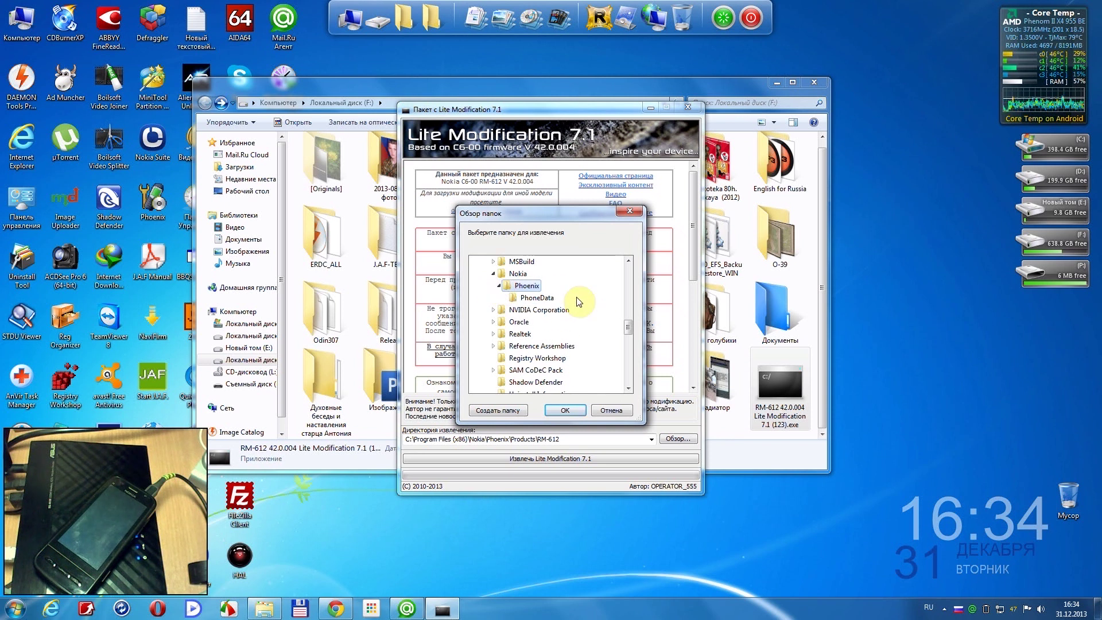
left_click(611, 412)
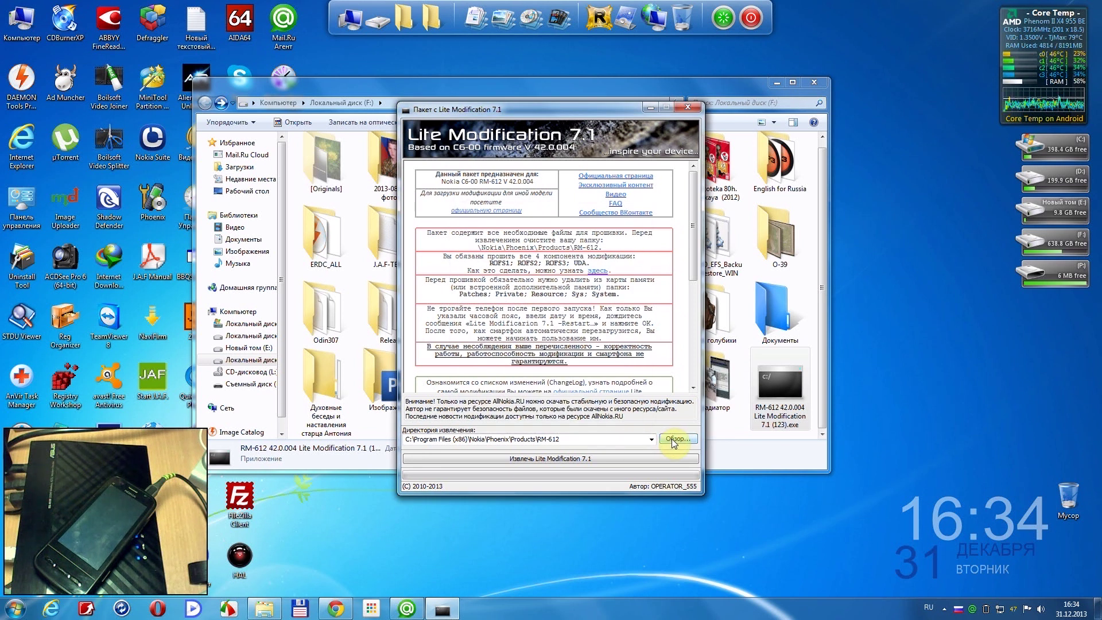
Inspect the C:\Program Files (x86)\Nokia\Phoenix\Products folder in Explorer, then minimize the window.
left_click(356, 25)
double_click(180, 78)
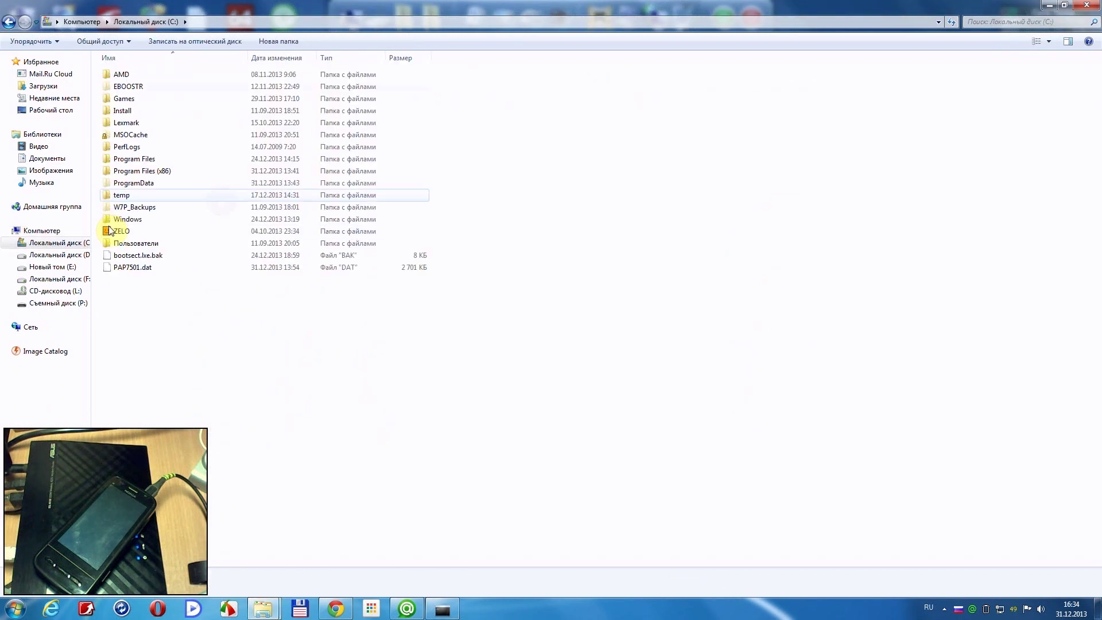
double_click(123, 171)
scroll(310, 439, "down", 5)
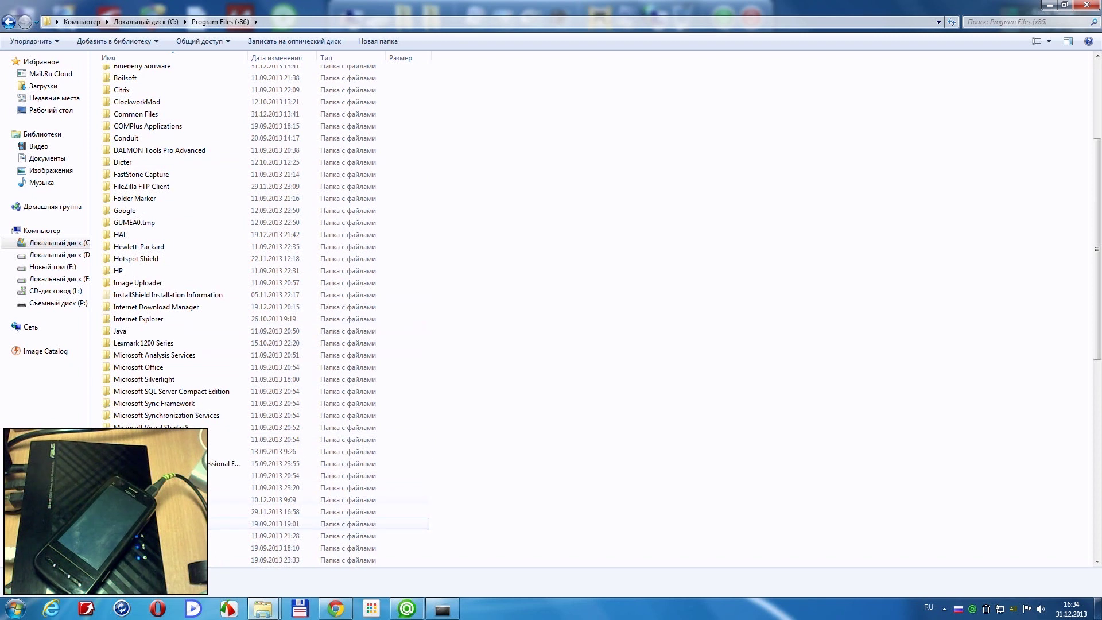
double_click(143, 499)
double_click(120, 123)
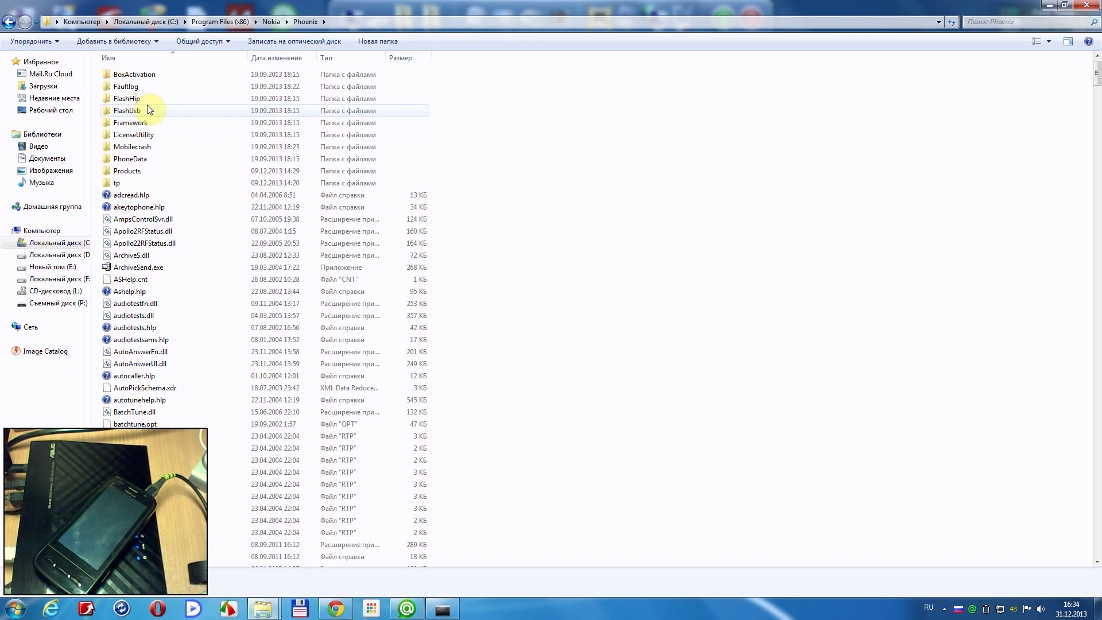
double_click(127, 171)
left_click(1048, 5)
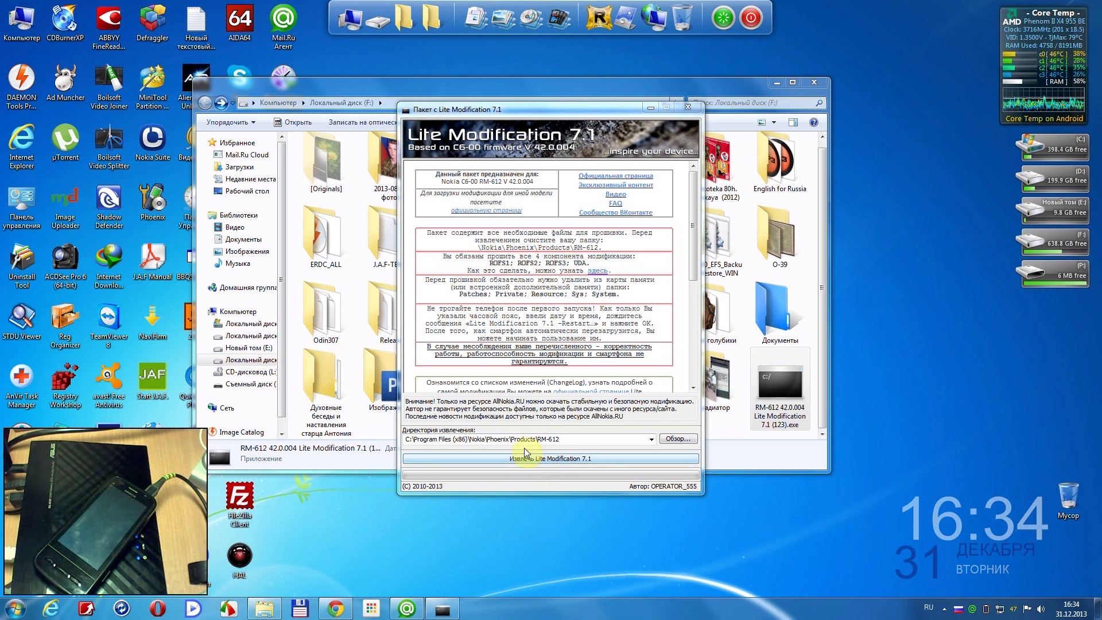
Switch to Total Commander and go up from the Rosetta Stone folder to c:\Program Files (x86).
left_click(299, 608)
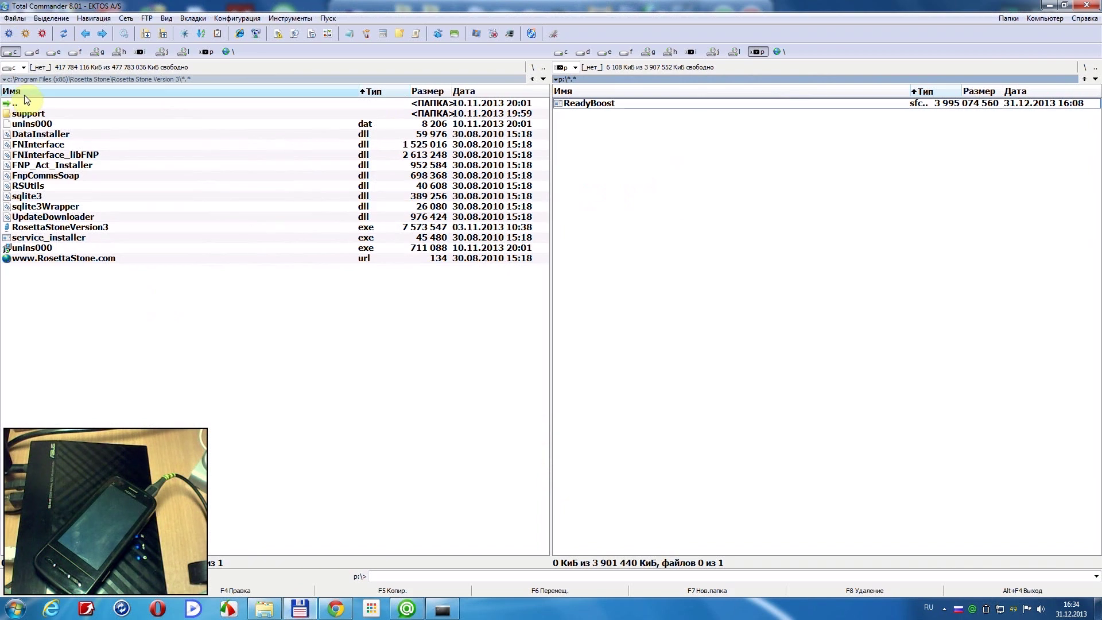
double_click(16, 104)
double_click(18, 105)
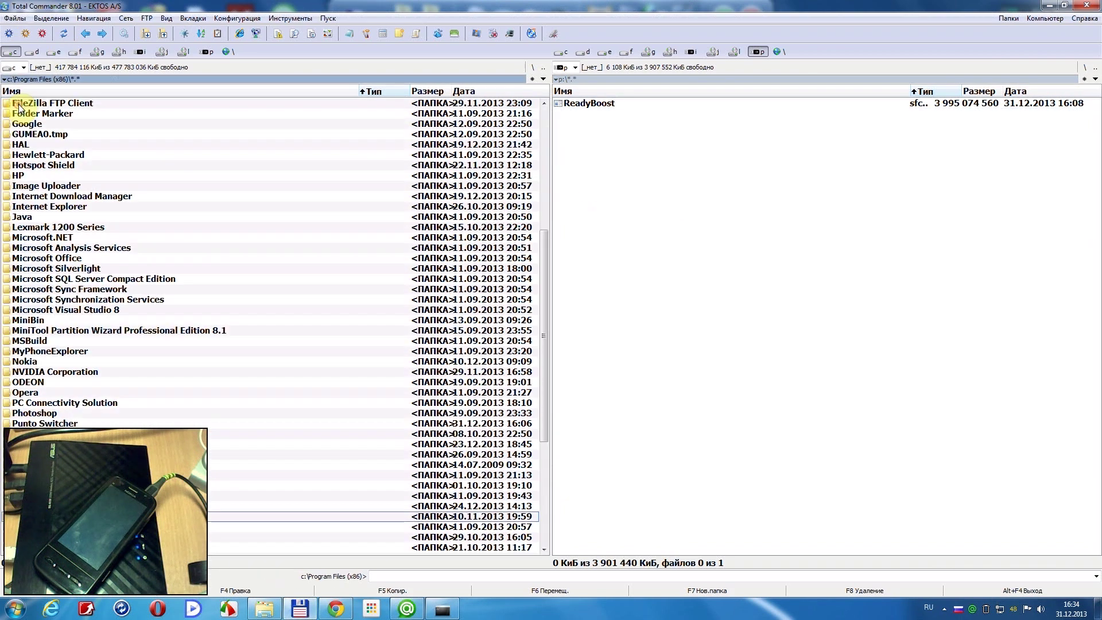
Open the Nokia\Phoenix\Products subfolder inside Program Files (x86) and select its path text.
scroll(109, 405, "down", 2)
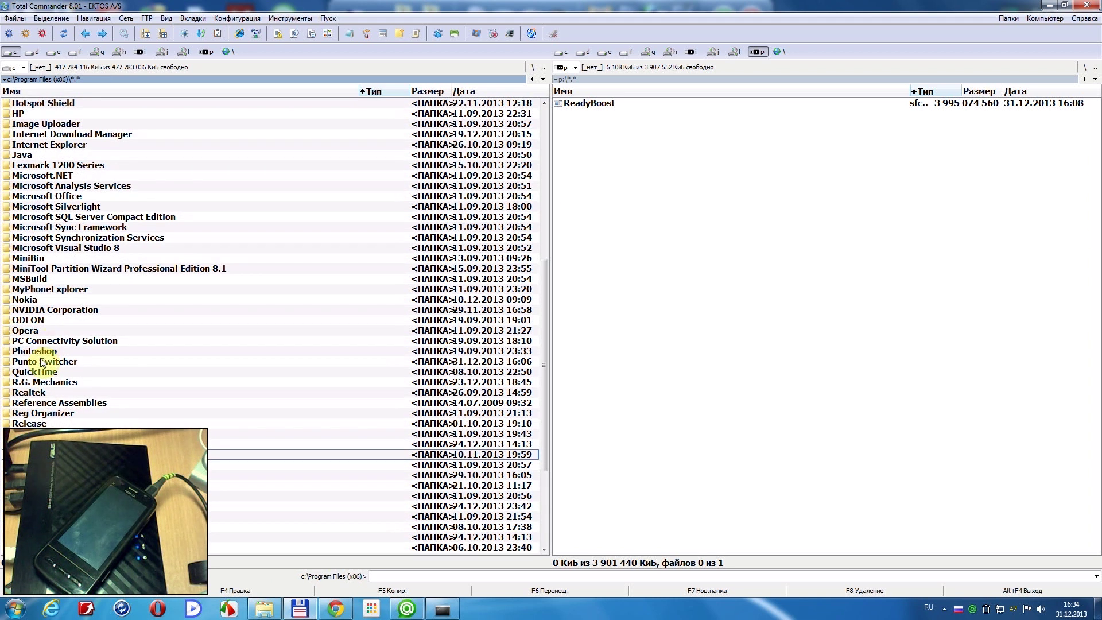
scroll(49, 347, "down", 1)
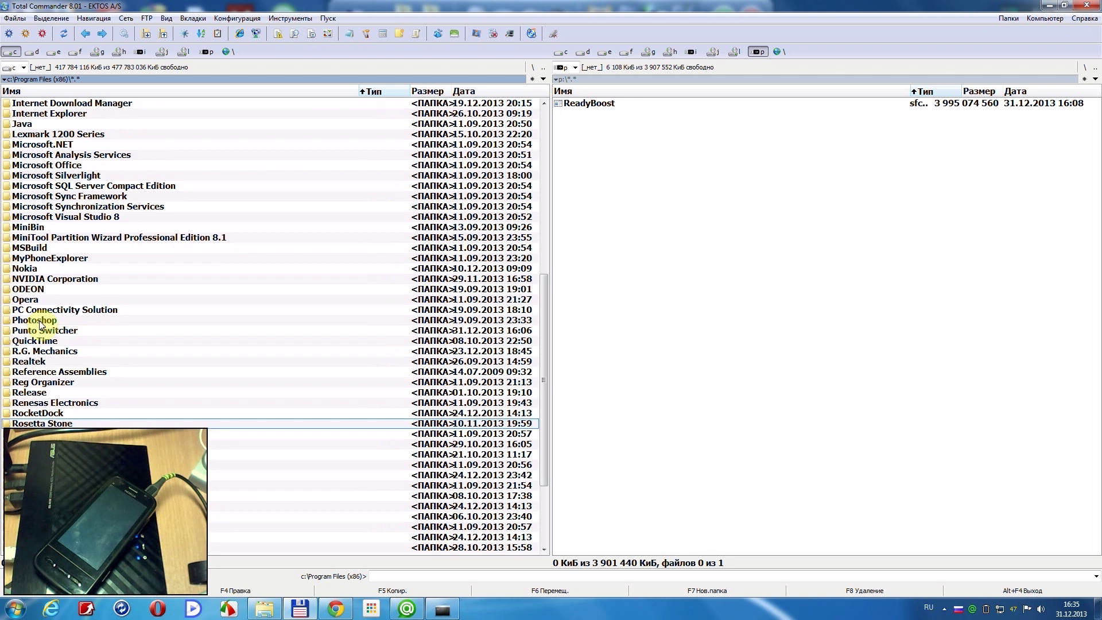
double_click(23, 268)
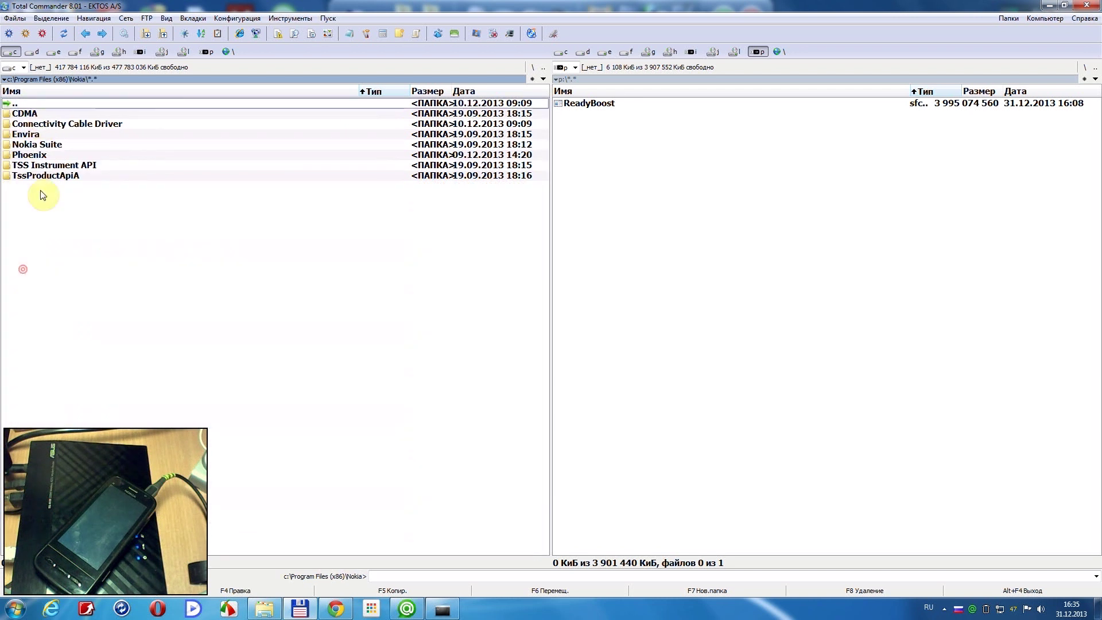
left_click(23, 155)
double_click(24, 158)
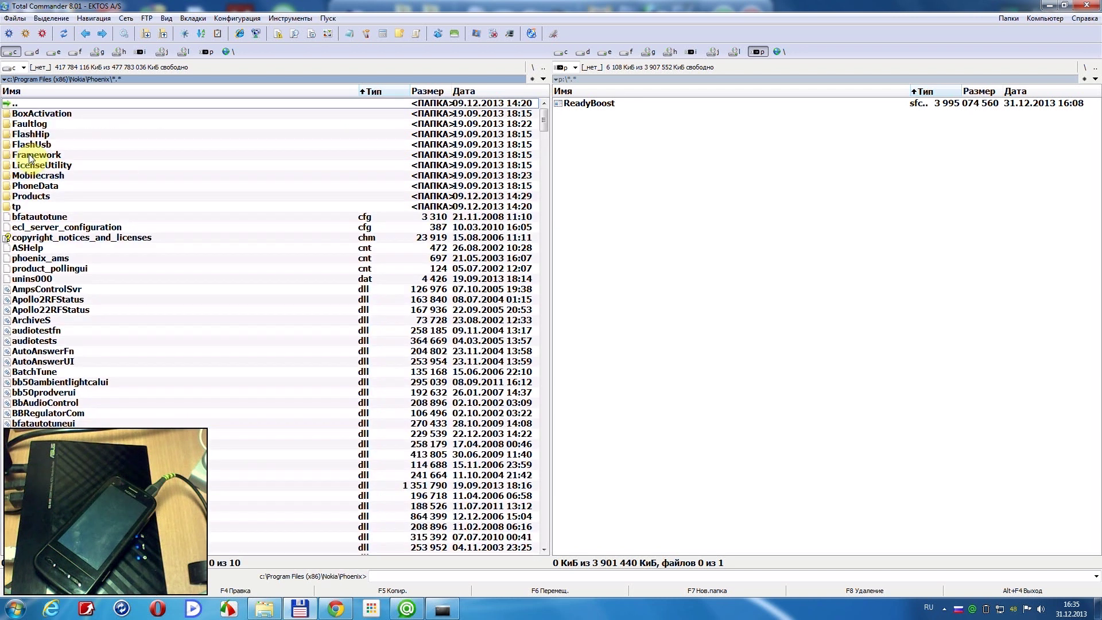
double_click(22, 197)
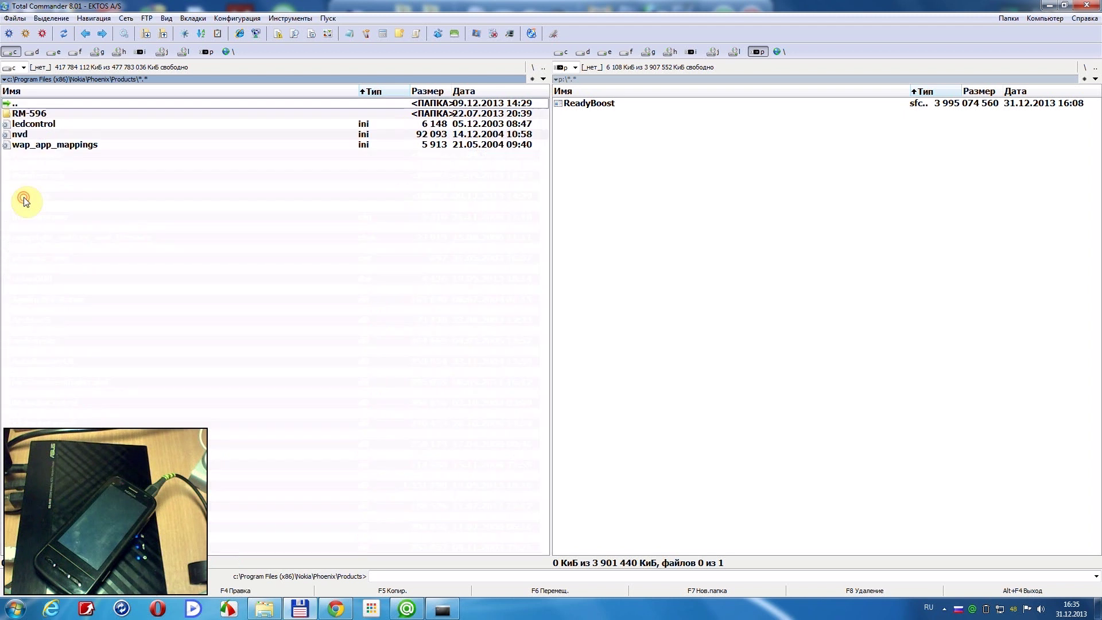
left_click(144, 77)
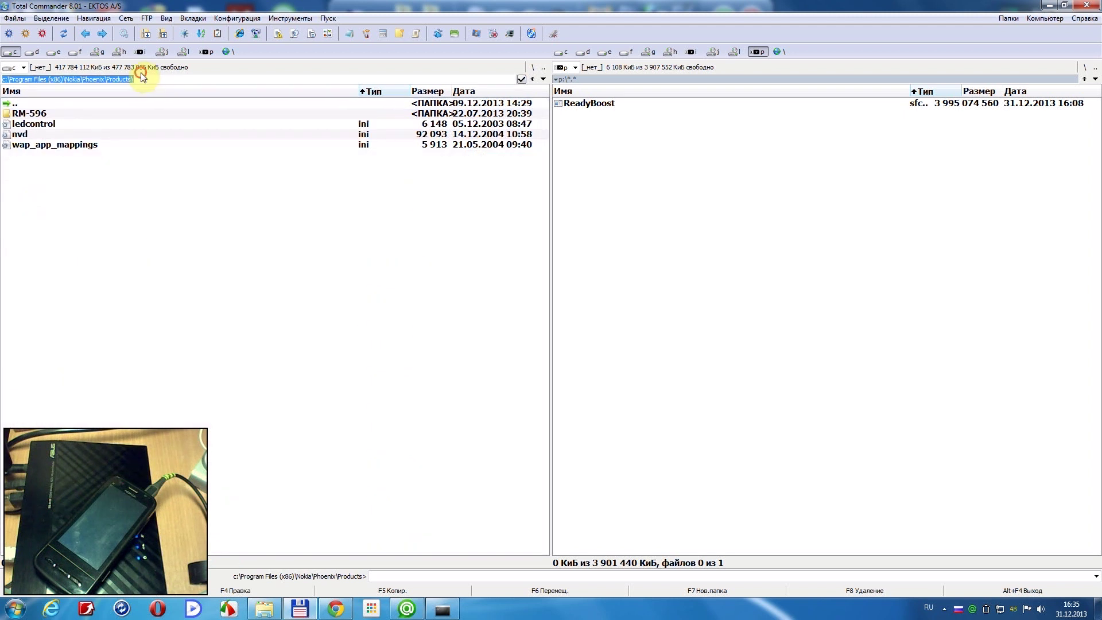
Highlight the path of the Phoenix Products folder to point out the extraction location, and close Total Commander.
left_click_drag(142, 77, 120, 77)
left_click(172, 102)
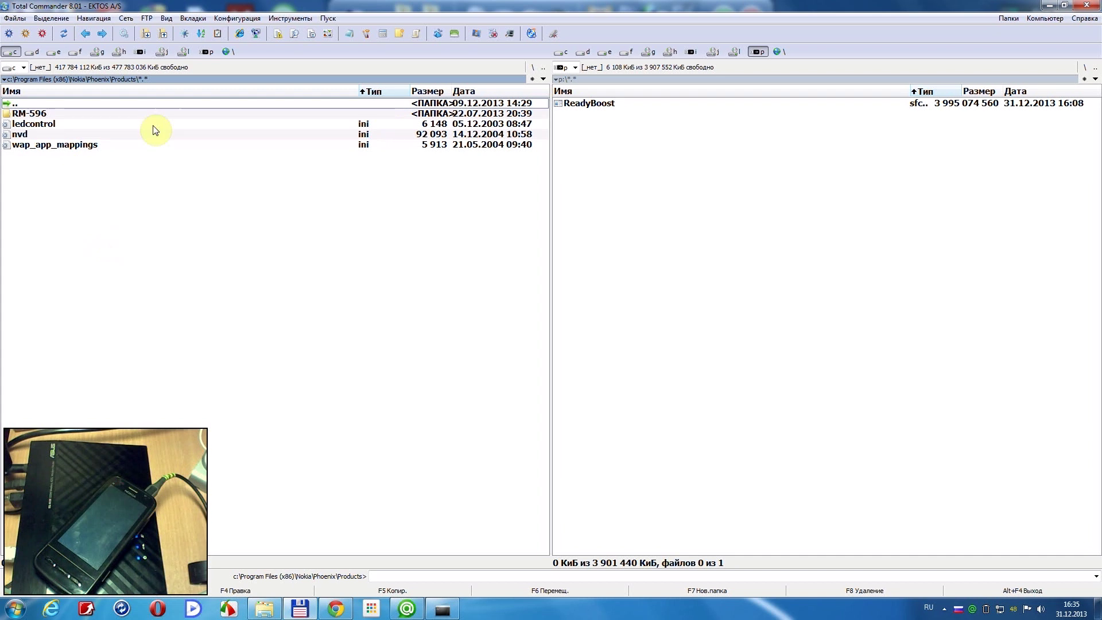
left_click(155, 77)
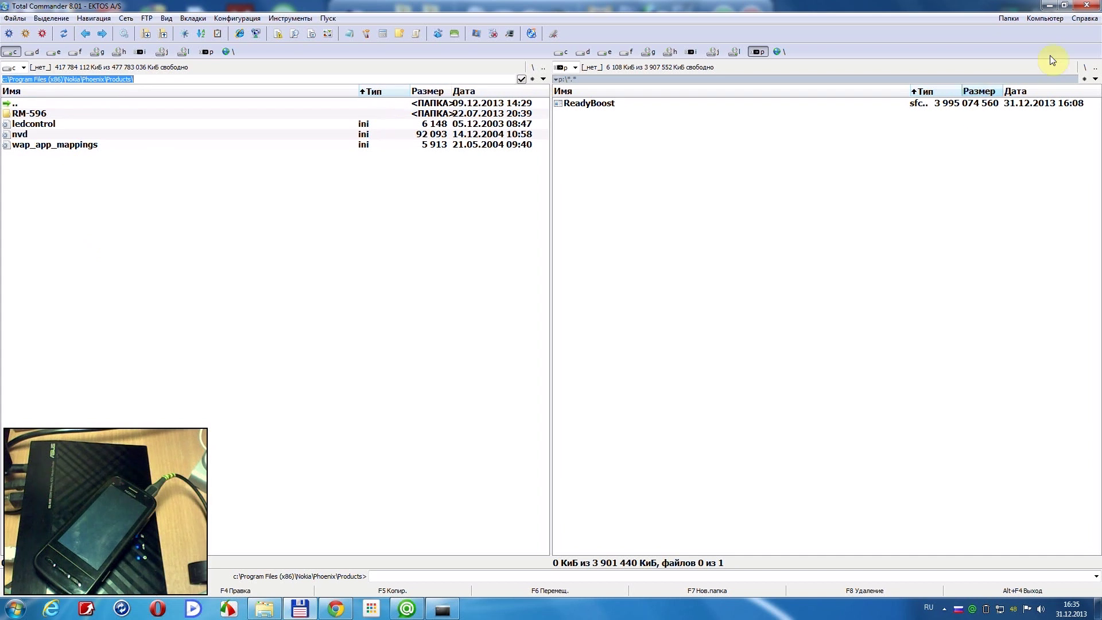
left_click(1088, 6)
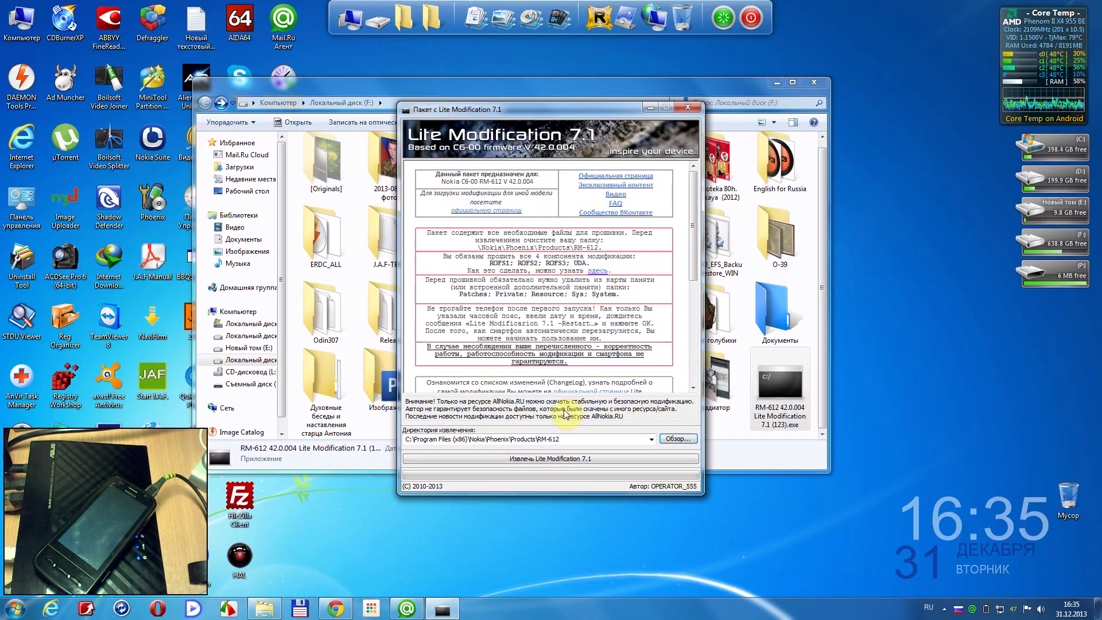
Extract Lite Modification 7.1 into C:\Program Files (x86)\Nokia\Phoenix\Products\RM-612 and close the drive F: window.
double_click(156, 200)
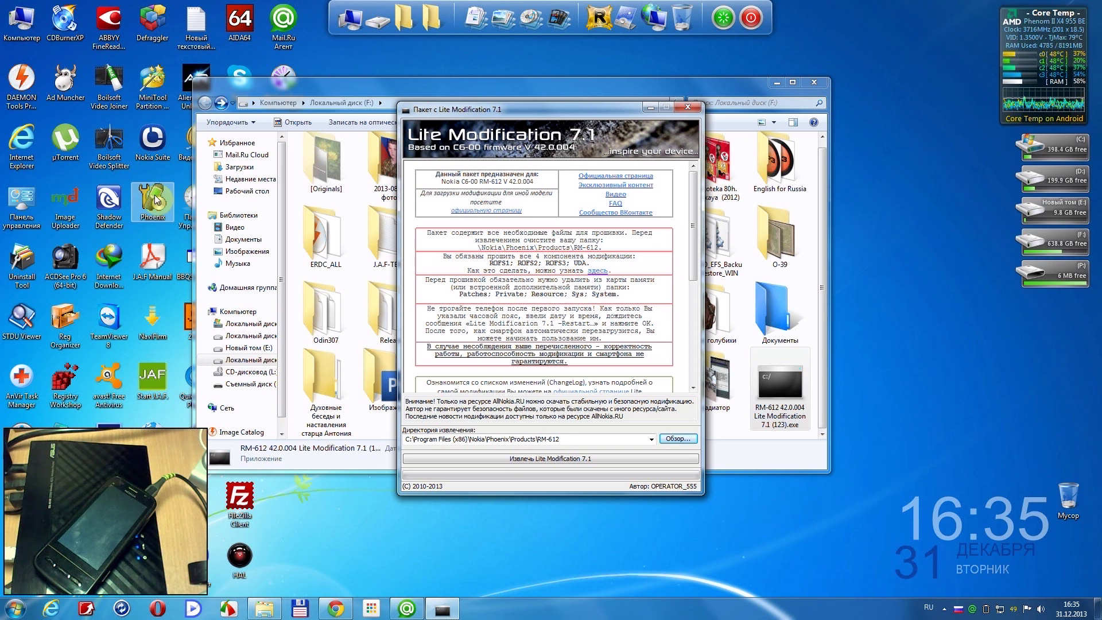
left_click(159, 380)
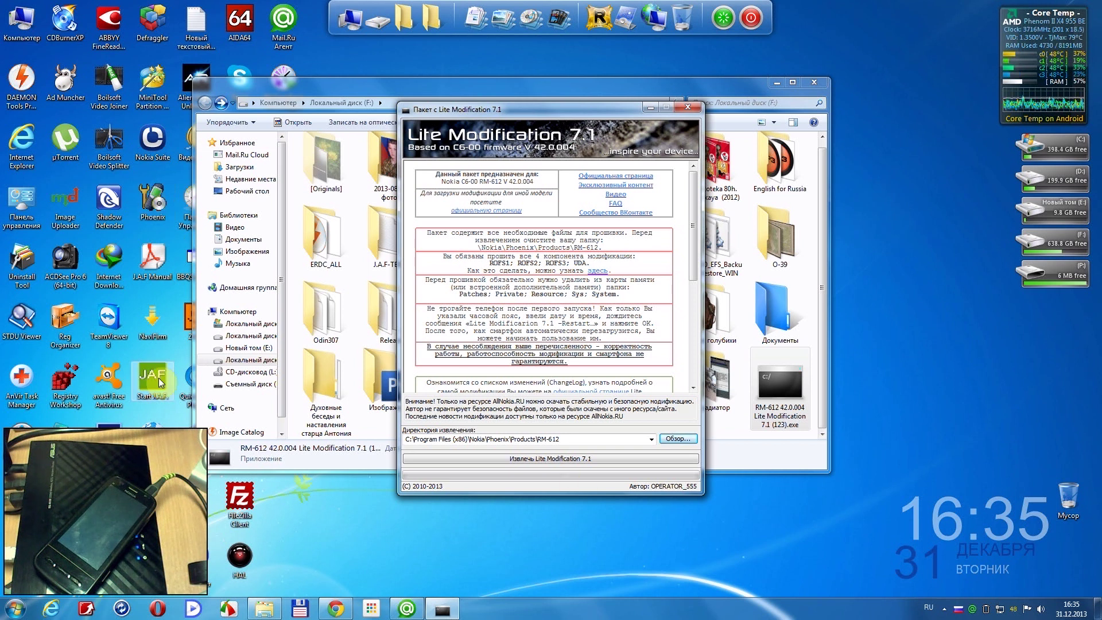
left_click(646, 438)
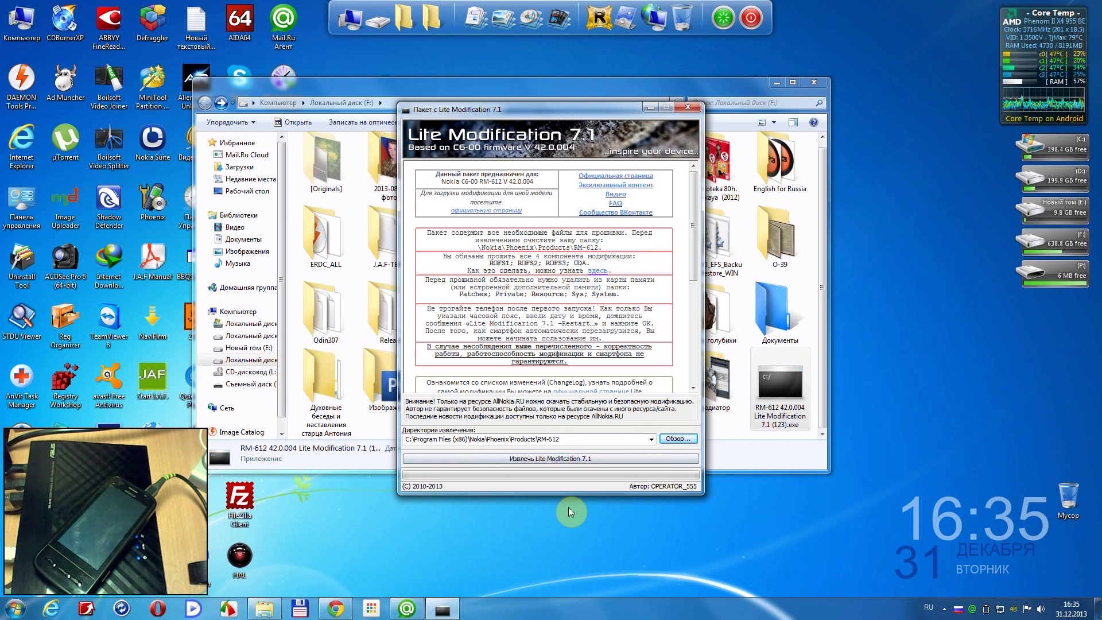
left_click(536, 459)
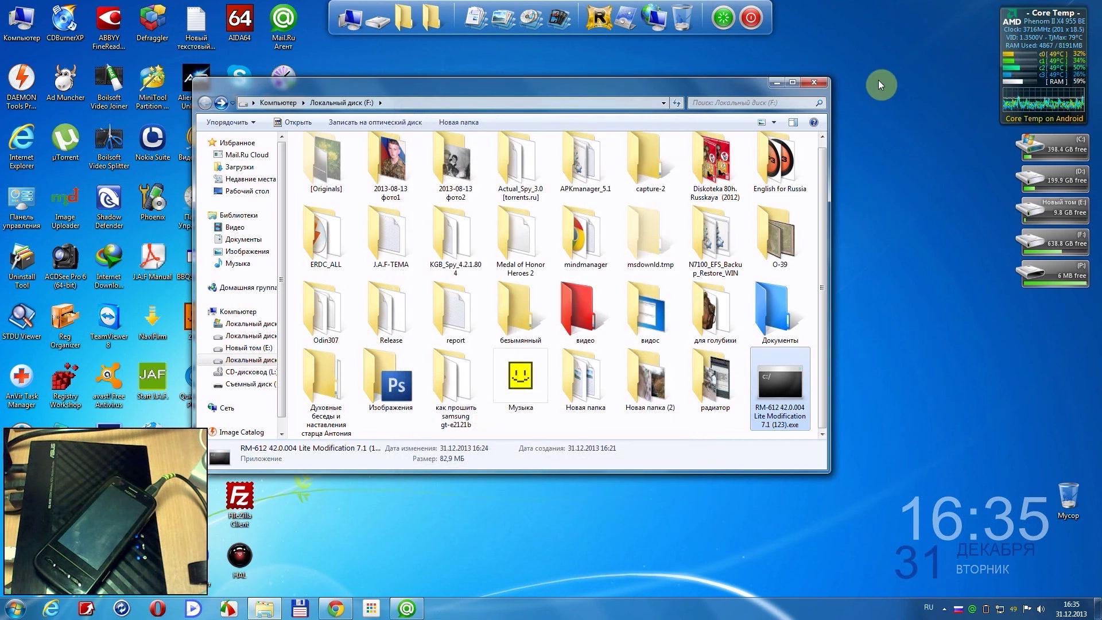
left_click(803, 83)
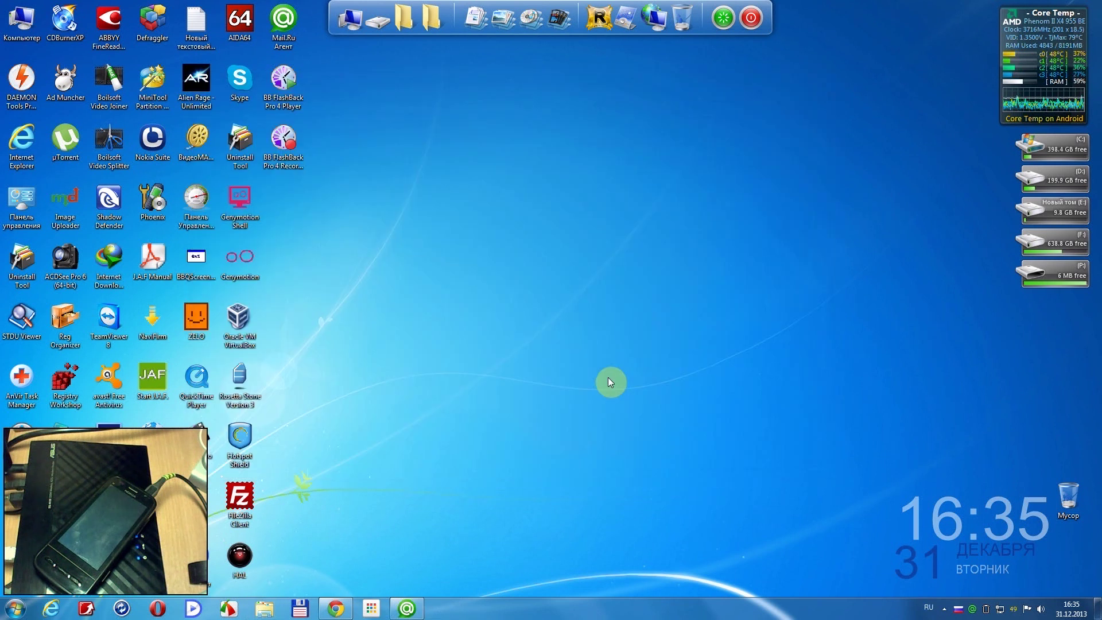
Launch the JAF emulator as administrator and start J.A.F. with the Random PKEY Thomas SN option, moving its window clear of the emulator.
right_click(153, 380)
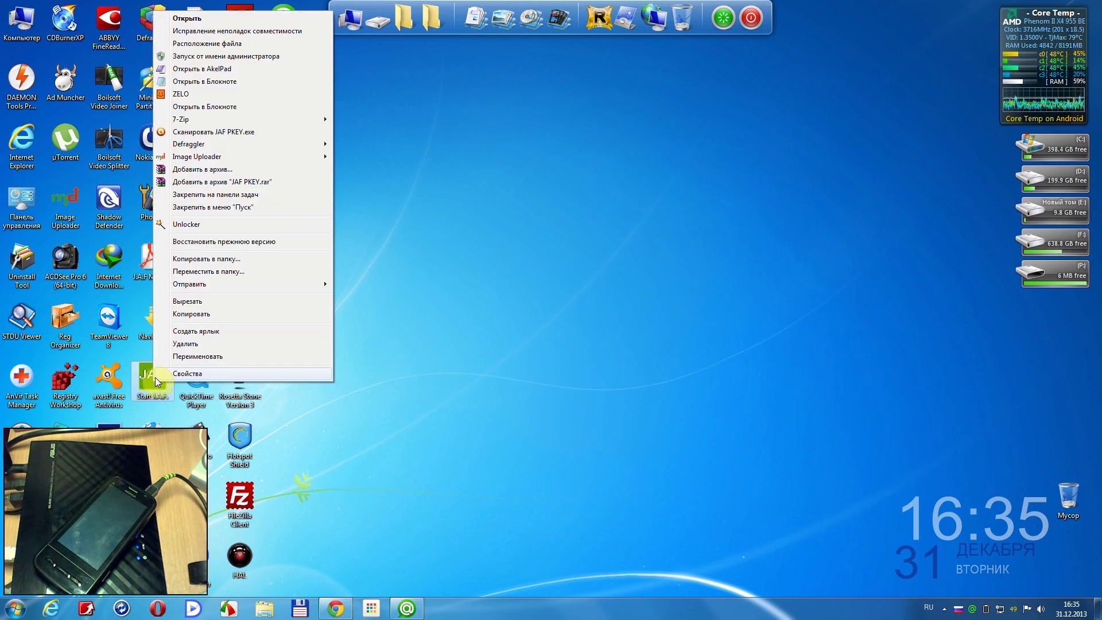
left_click(243, 56)
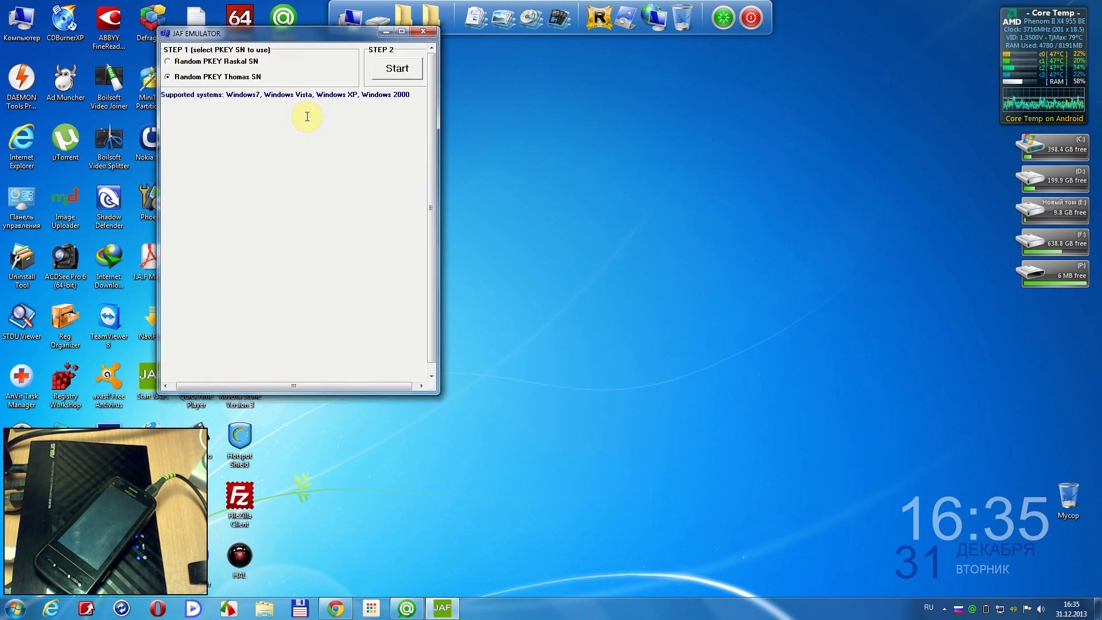
left_click(394, 70)
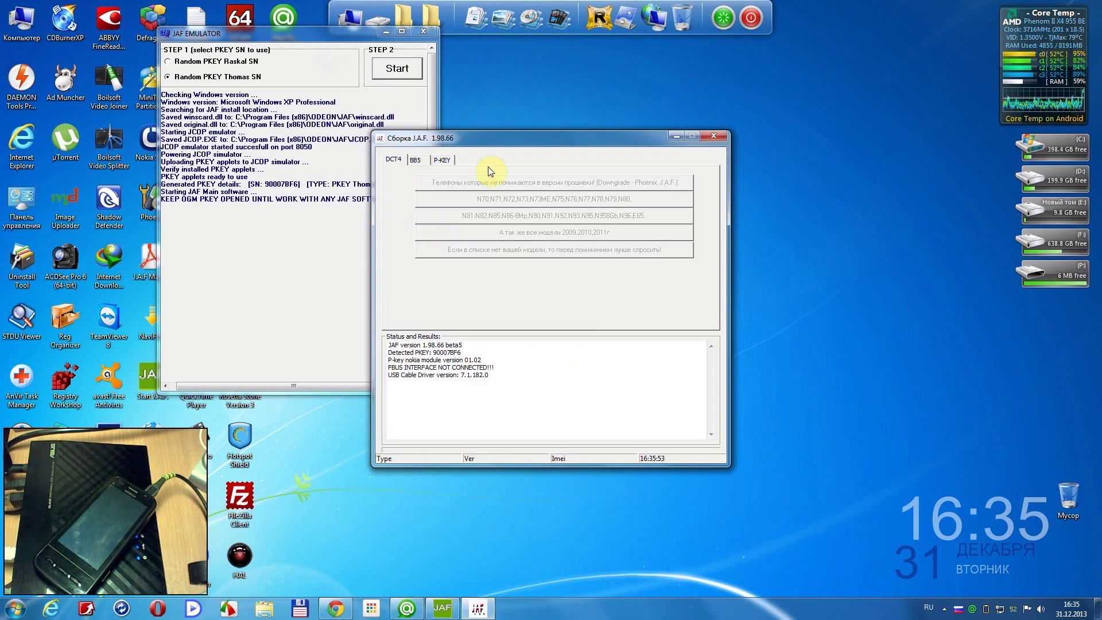
left_click_drag(487, 148, 531, 135)
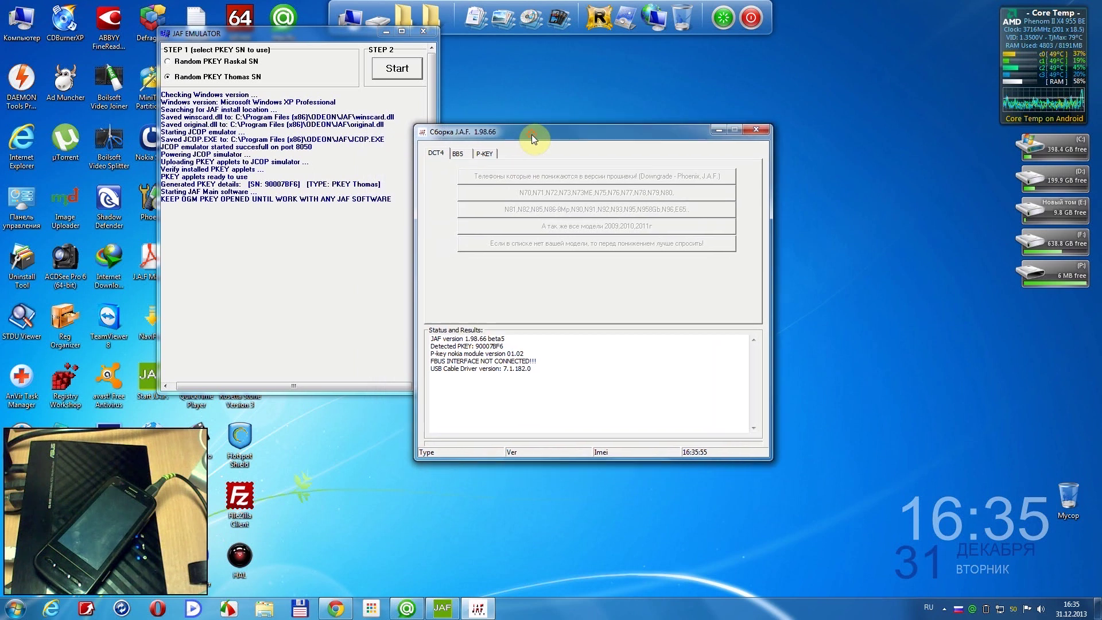
In the BB5 flash settings, enable Manual Flash, Dead USB, Factory Set and Use INI, and disable Normal Mode and CRT 308.
left_click(466, 153)
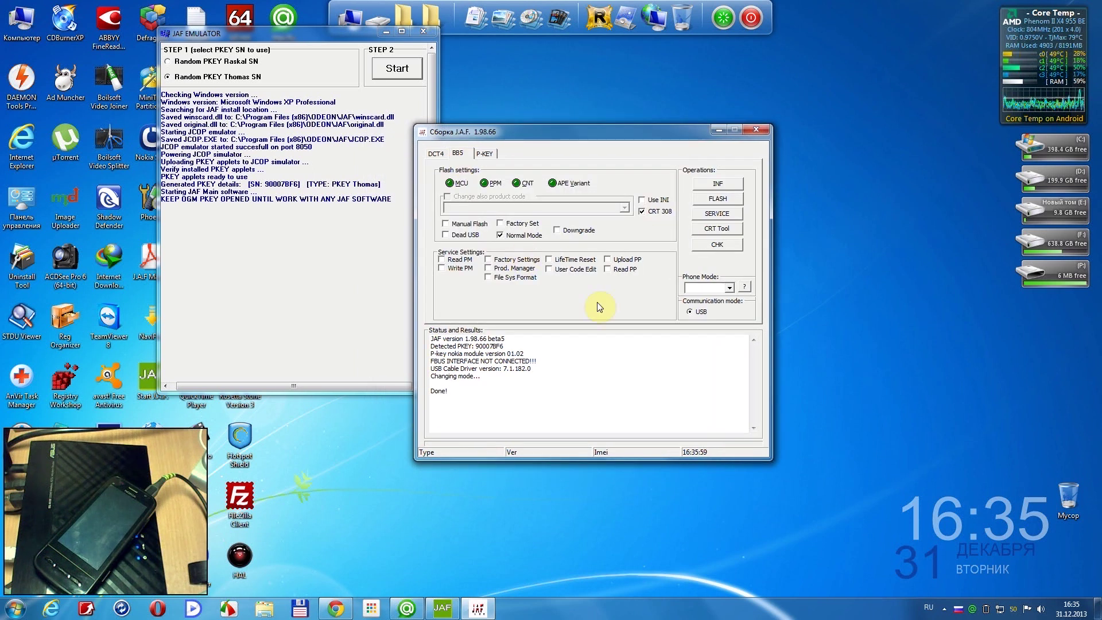
left_click(446, 224)
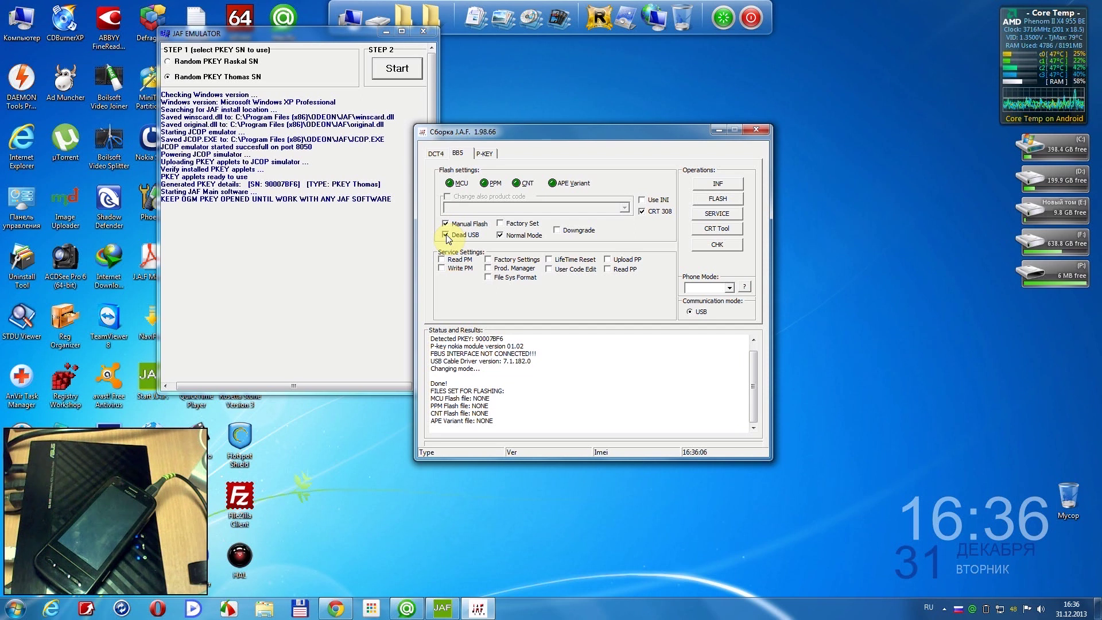
left_click(500, 224)
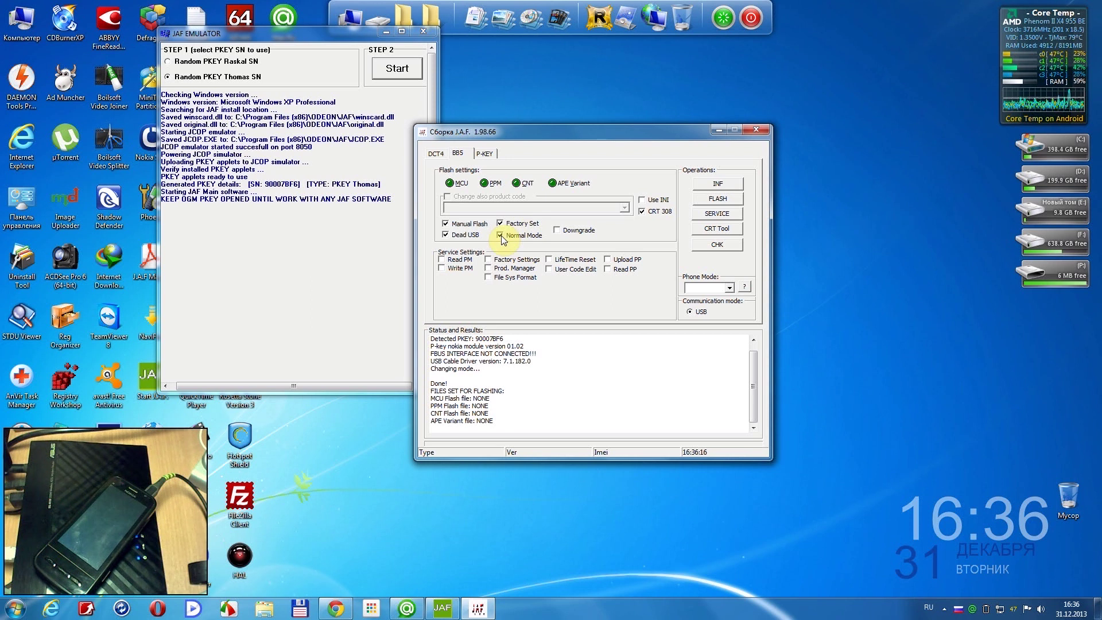
left_click(500, 235)
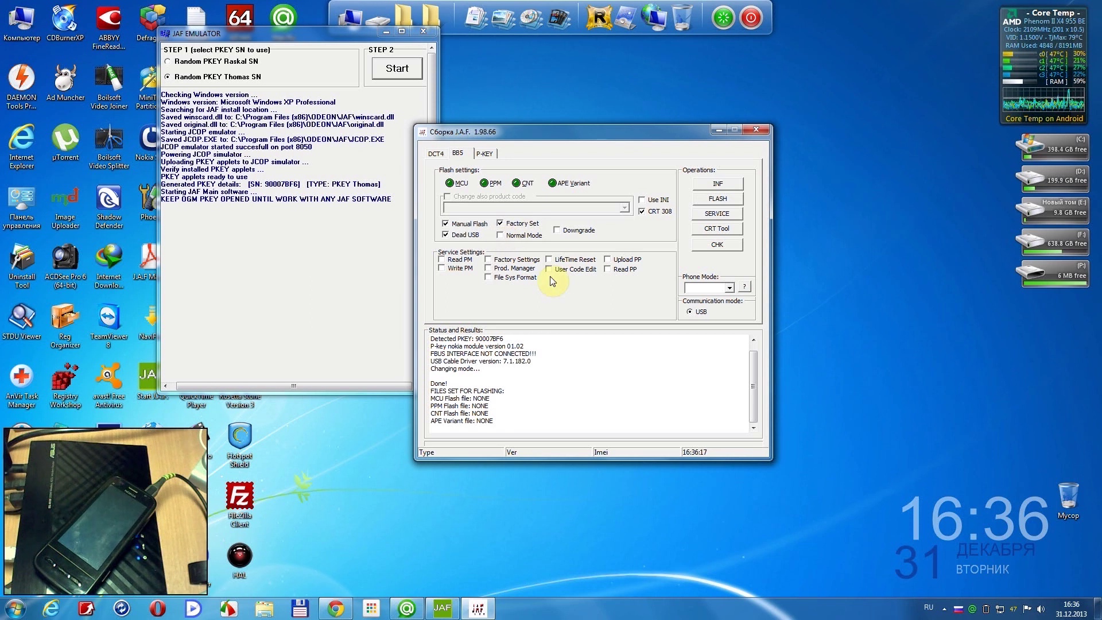
left_click(641, 211)
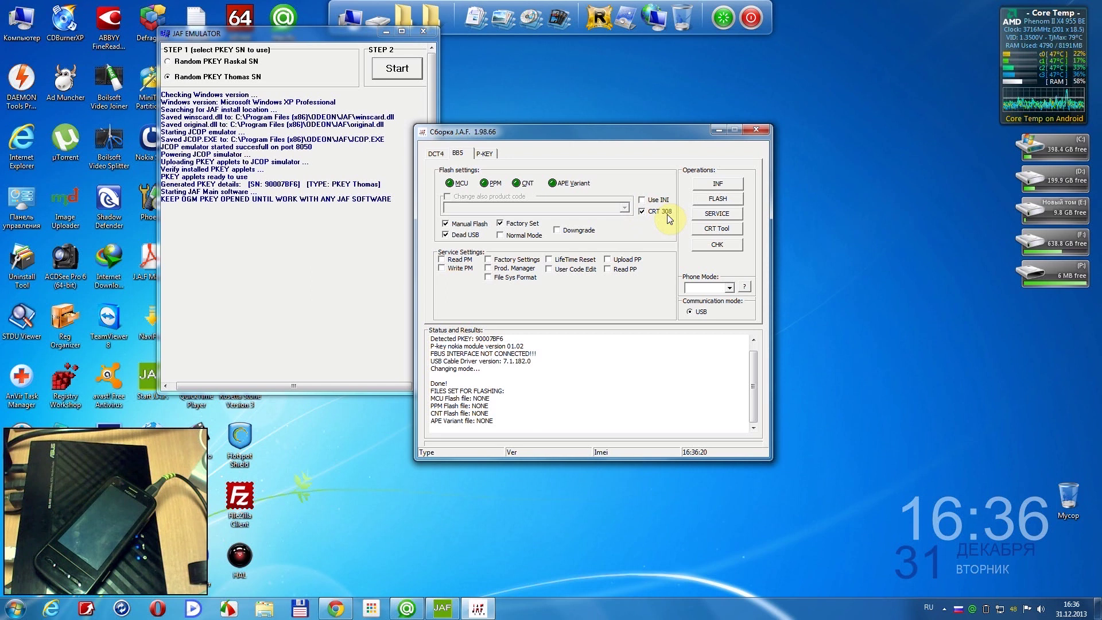
left_click(642, 199)
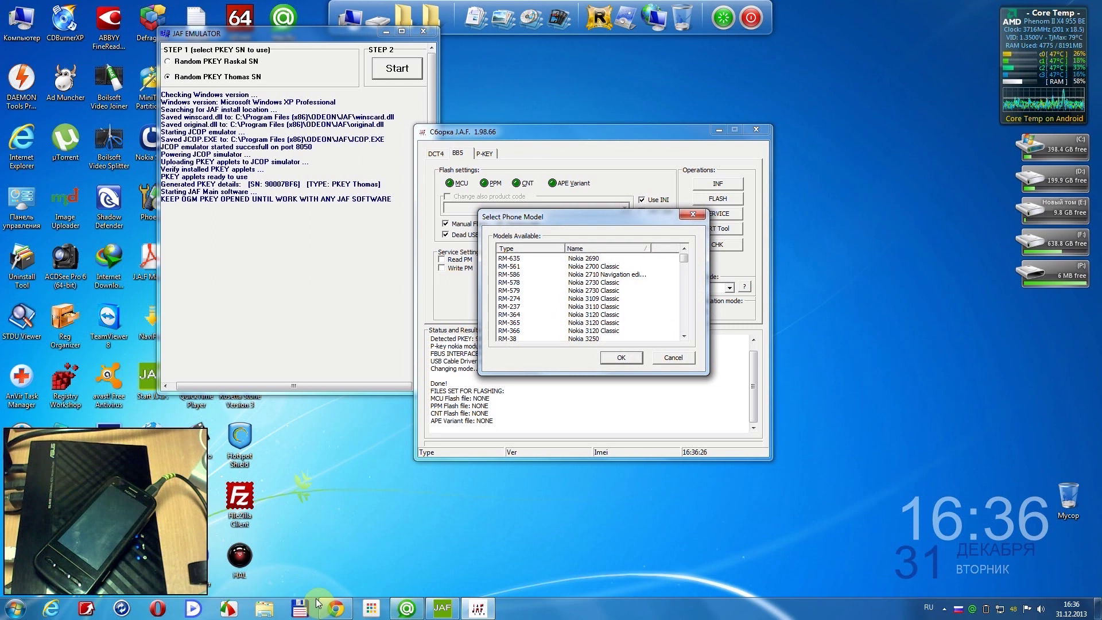
Switch to Chrome and highlight the phone's RM code in the forum post's compatibility line, then return to J.A.F.
left_click(335, 608)
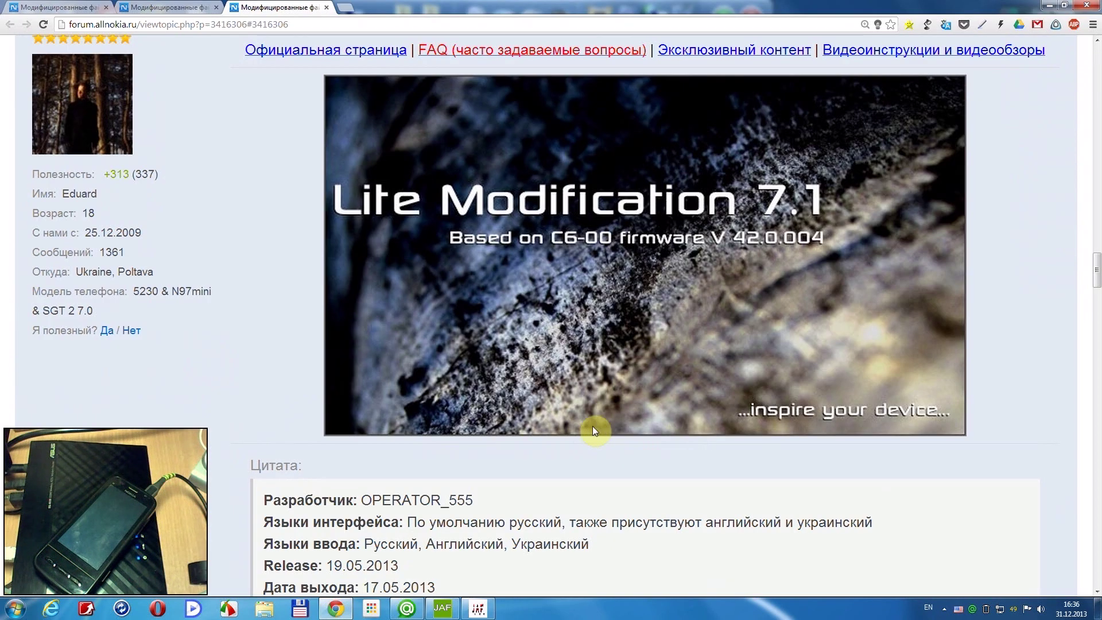
scroll(601, 403, "down", 3)
scroll(599, 402, "down", 1)
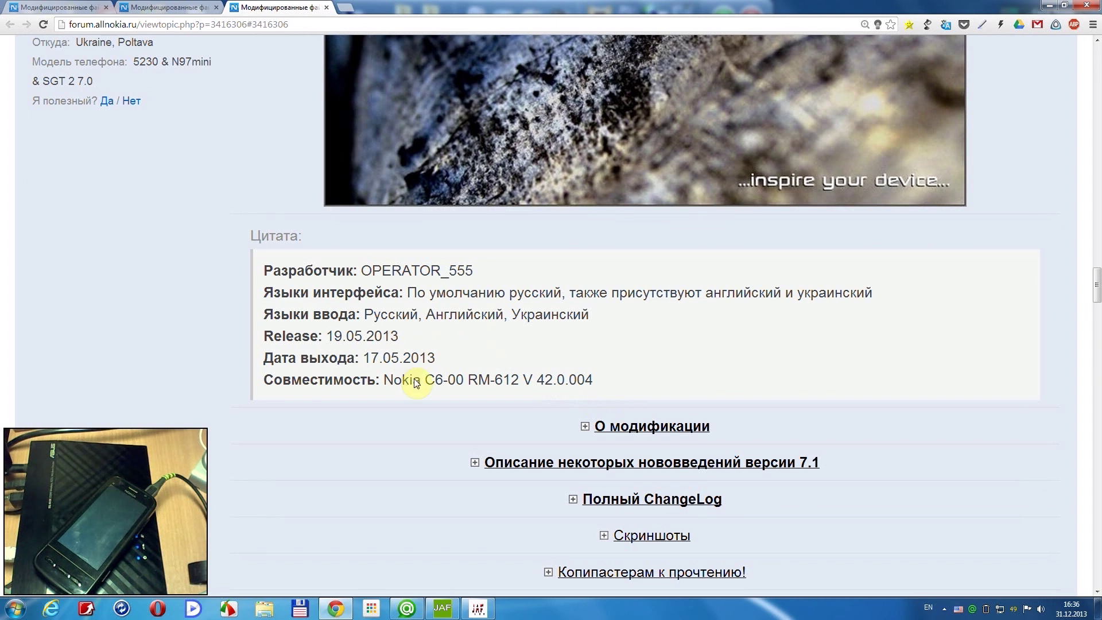
left_click_drag(468, 379, 520, 380)
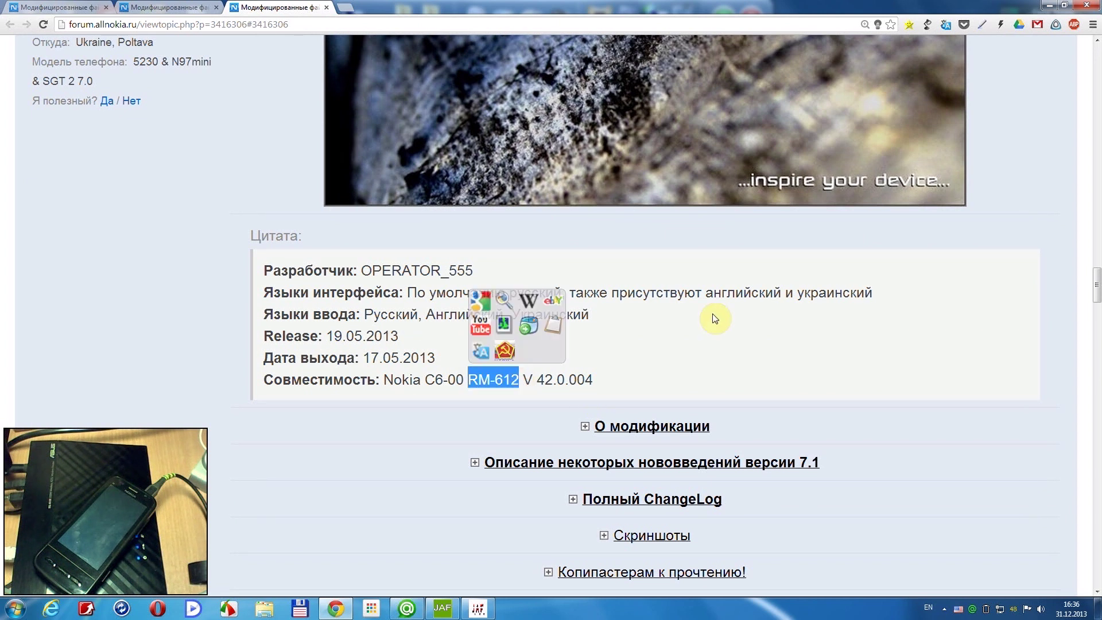
left_click(1049, 6)
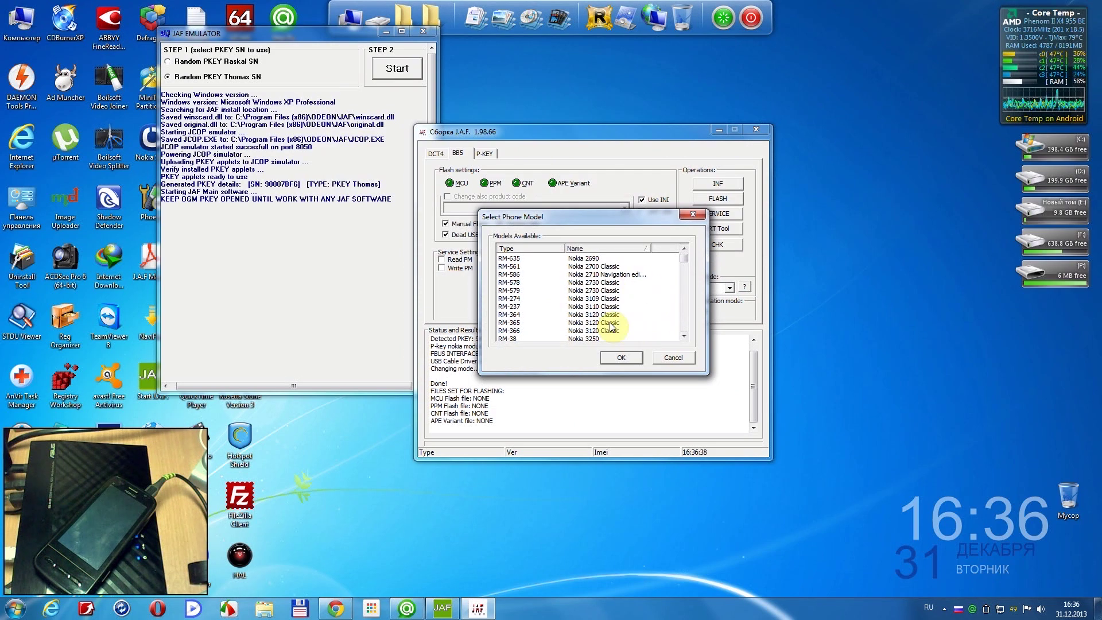
Choose the RM-612 Nokia C6-00 entry as the phone model and confirm it to load its firmware files.
left_click(684, 259)
left_click_drag(684, 258, 678, 306)
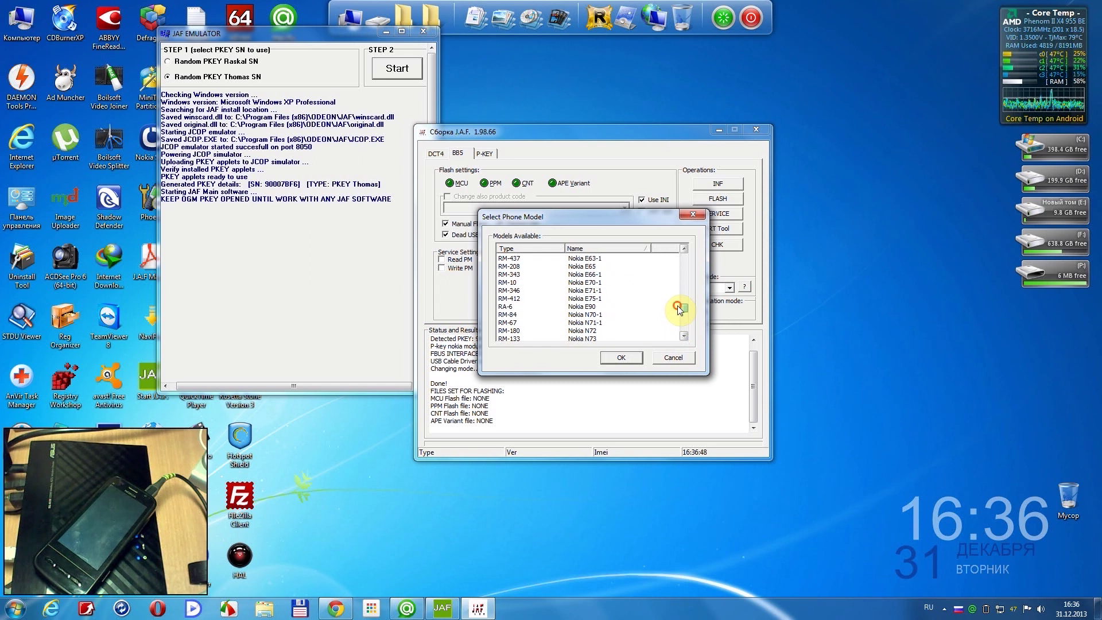
scroll(634, 310, "up", 5)
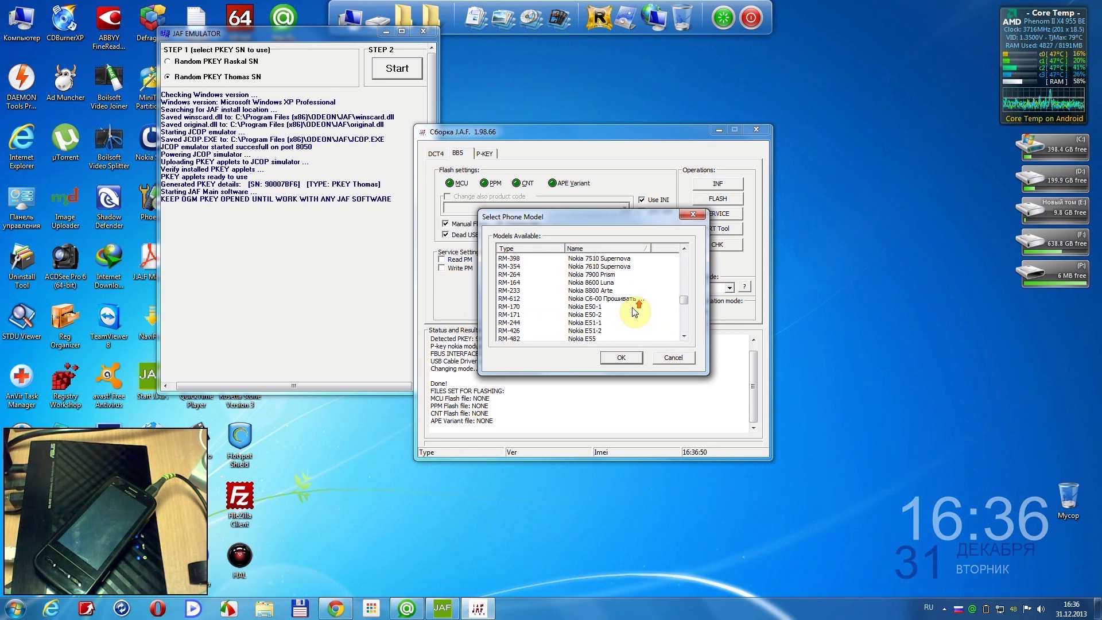
left_click(574, 300)
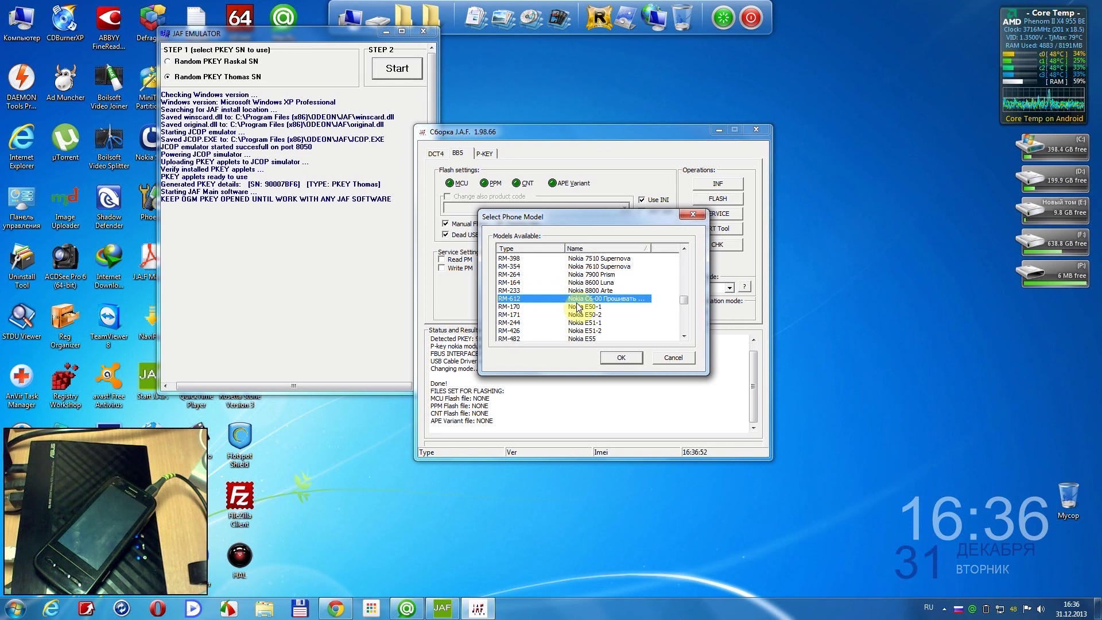
left_click(622, 358)
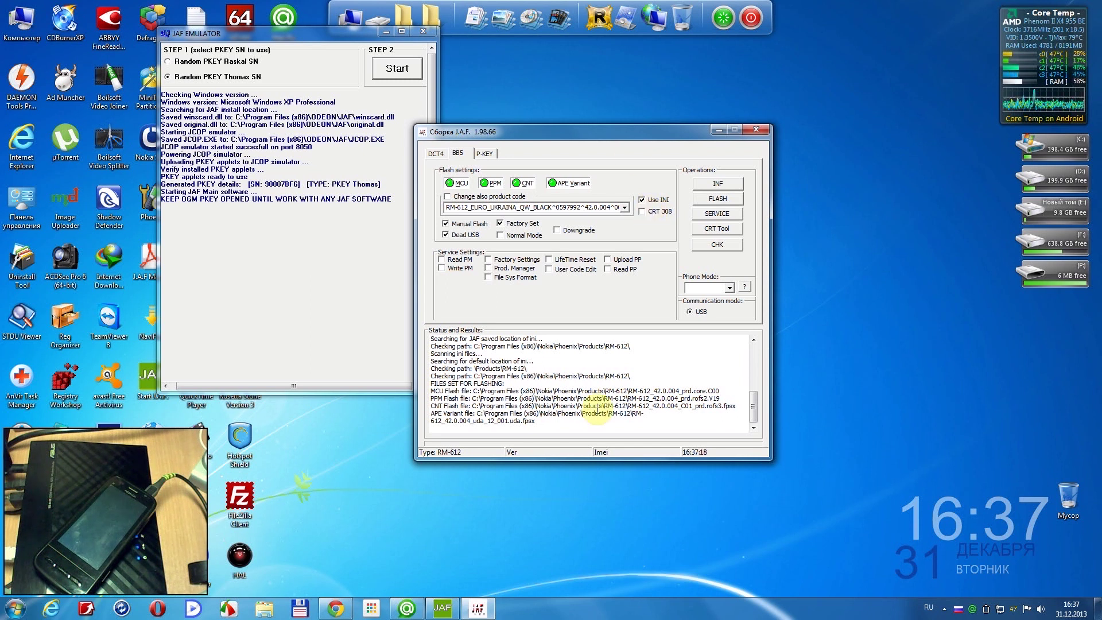
Review the forum's list of C6-00 RM-612 42.0.004 modifications in Chrome, then return to J.A.F.
left_click(335, 609)
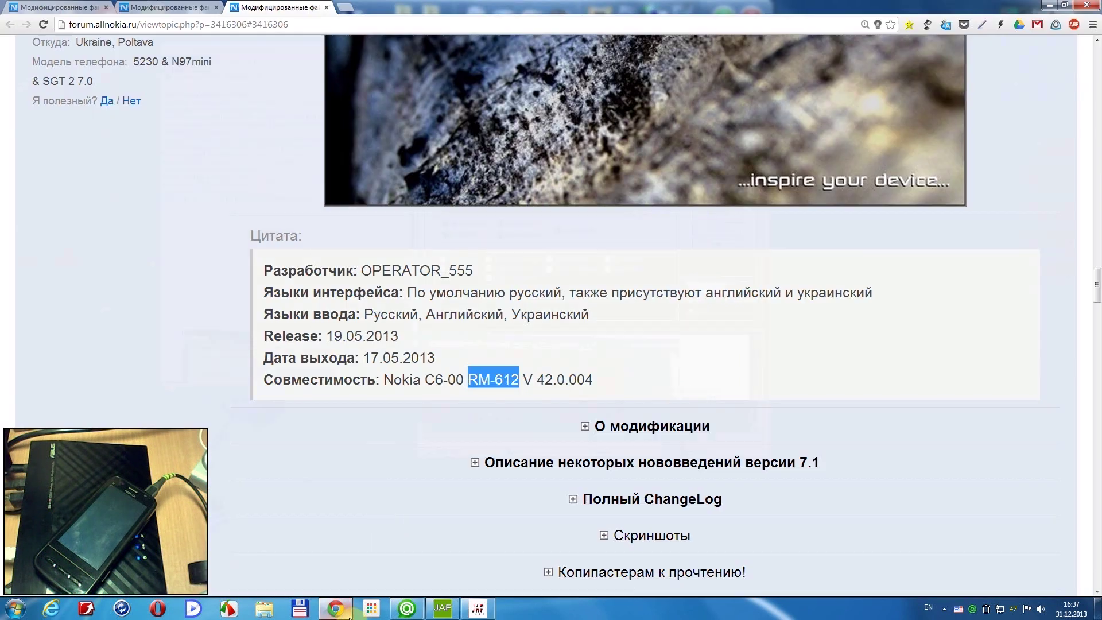
scroll(748, 410, "up", 6)
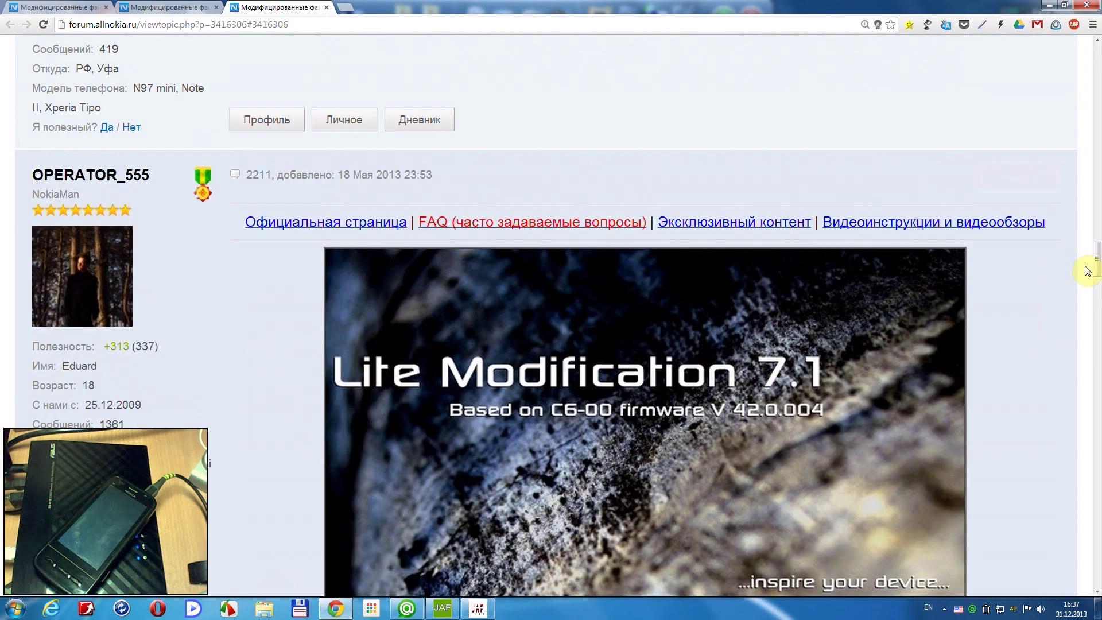
left_click_drag(1095, 263, 1096, 106)
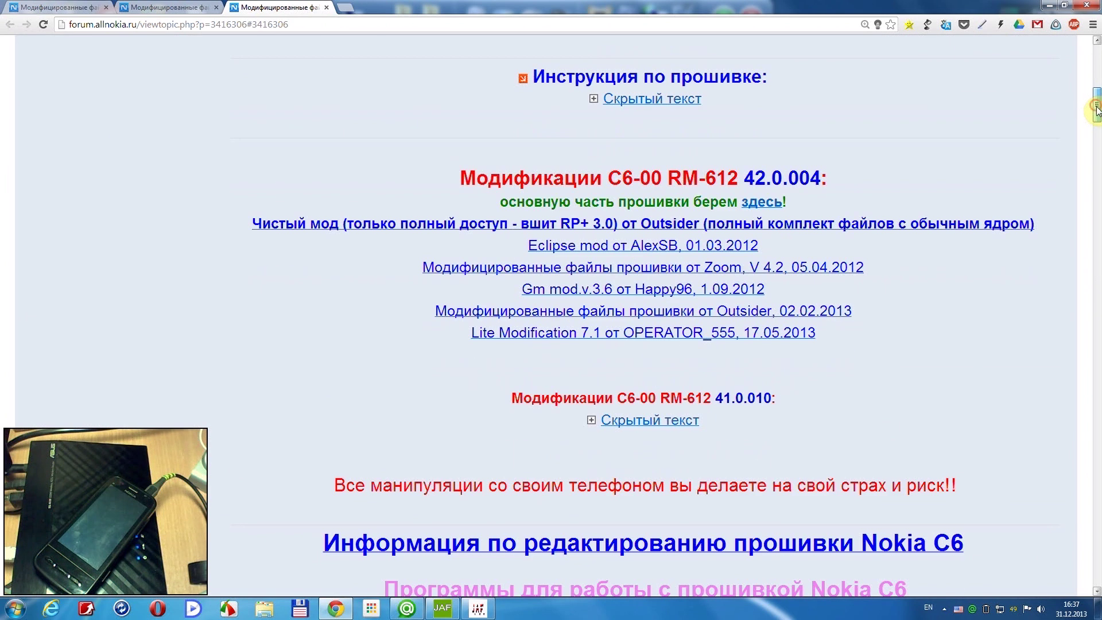
scroll(903, 429, "down", 4)
scroll(867, 465, "up", 5)
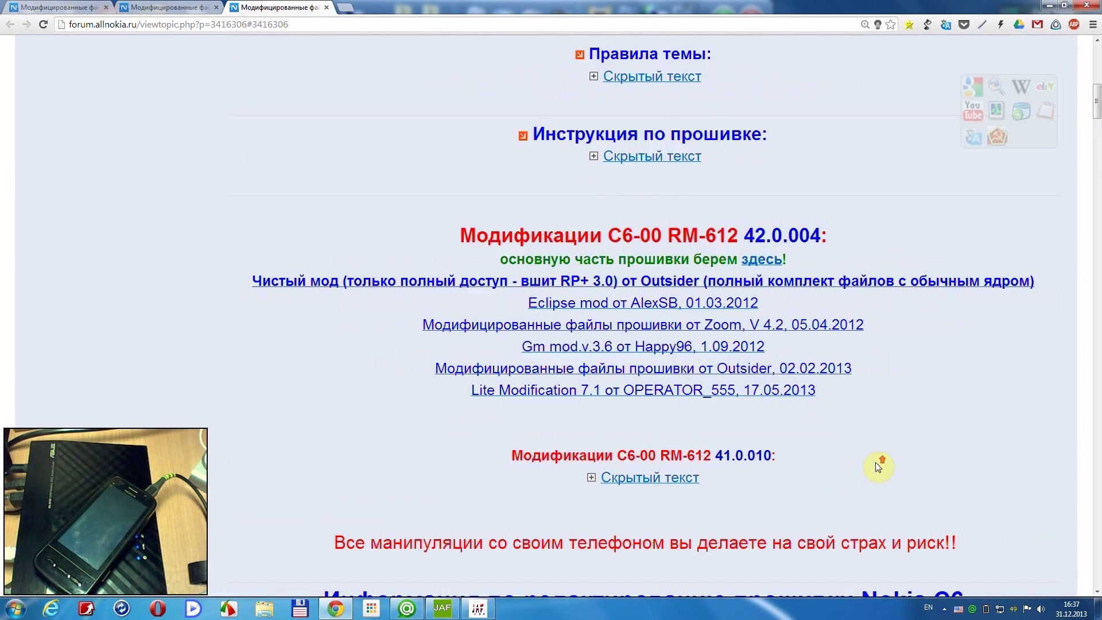
left_click(1046, 7)
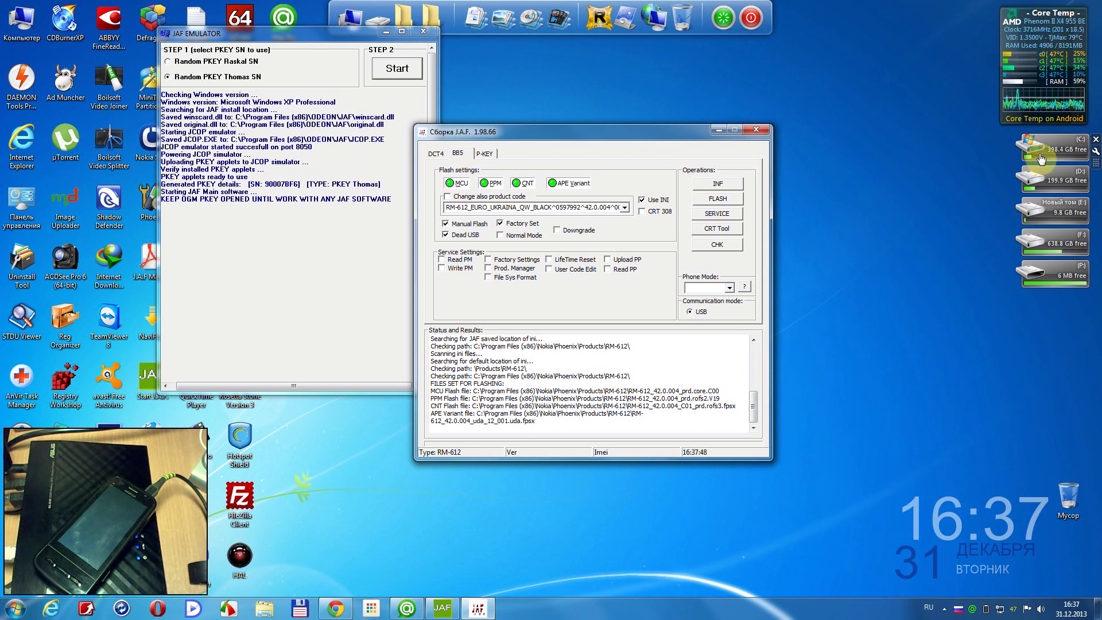
Try to flash the phone with the loaded RM-612 firmware, accepting the downgrade warning, and check and dismiss the driver installation status.
left_click(712, 199)
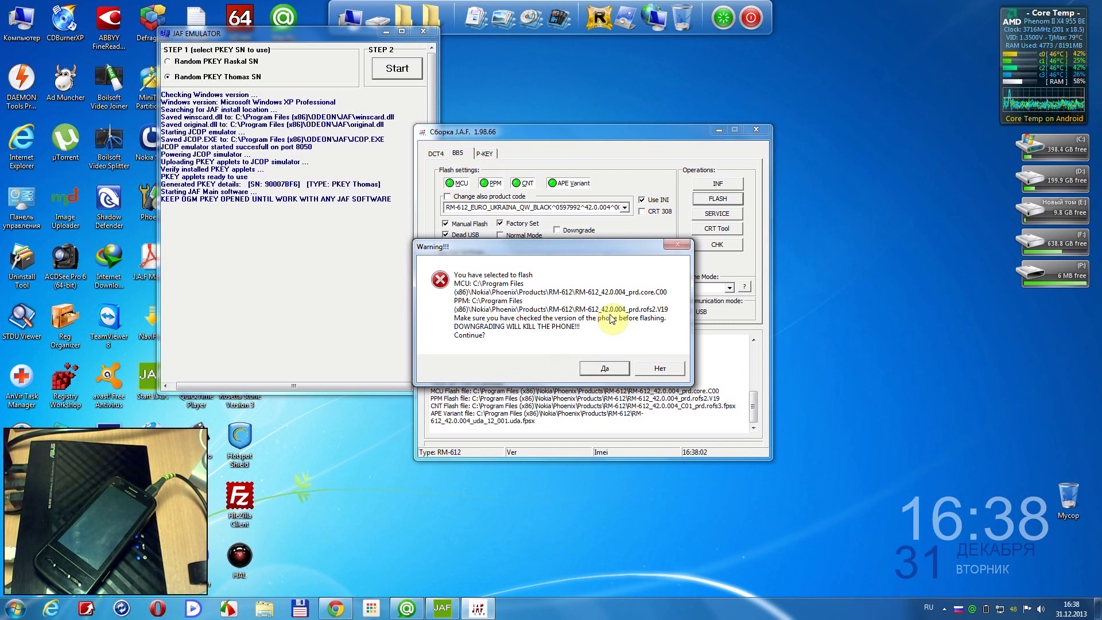
left_click(607, 370)
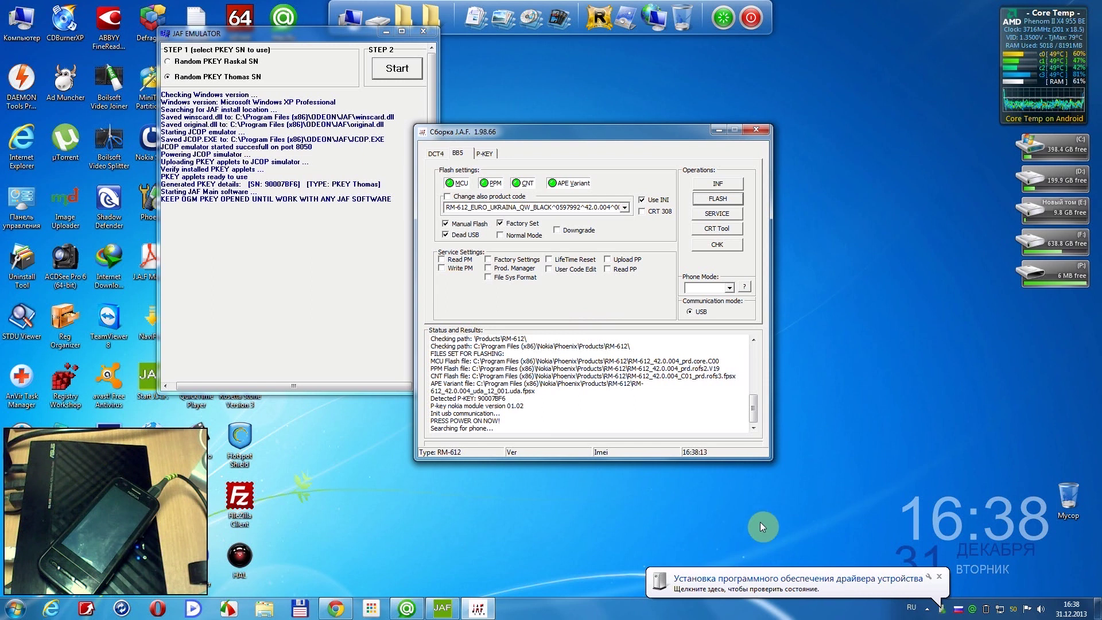
left_click(766, 584)
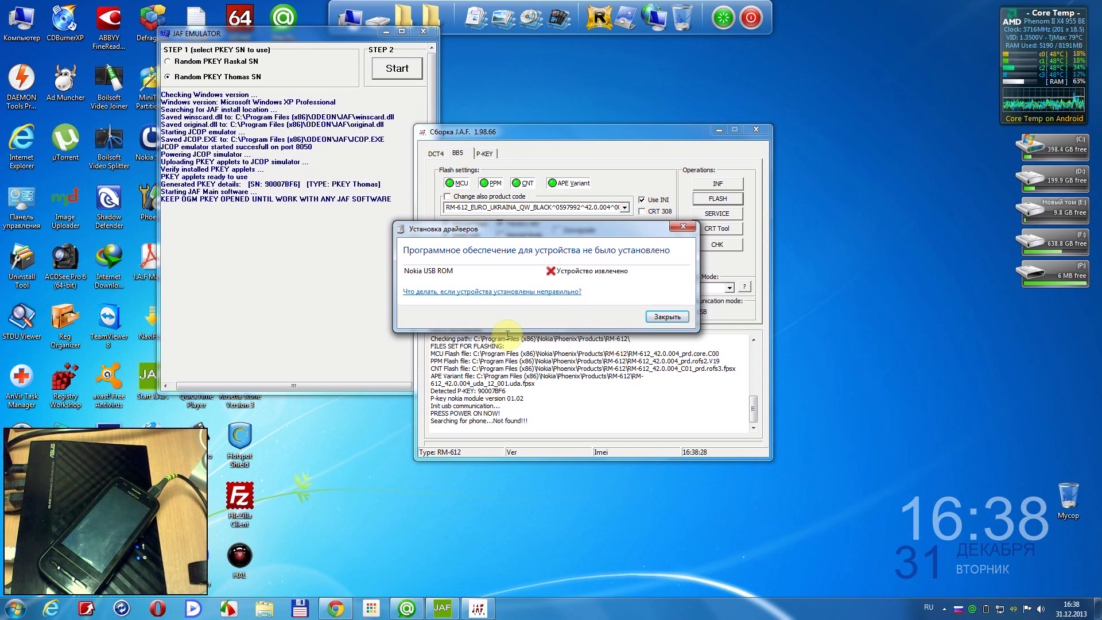
left_click(660, 317)
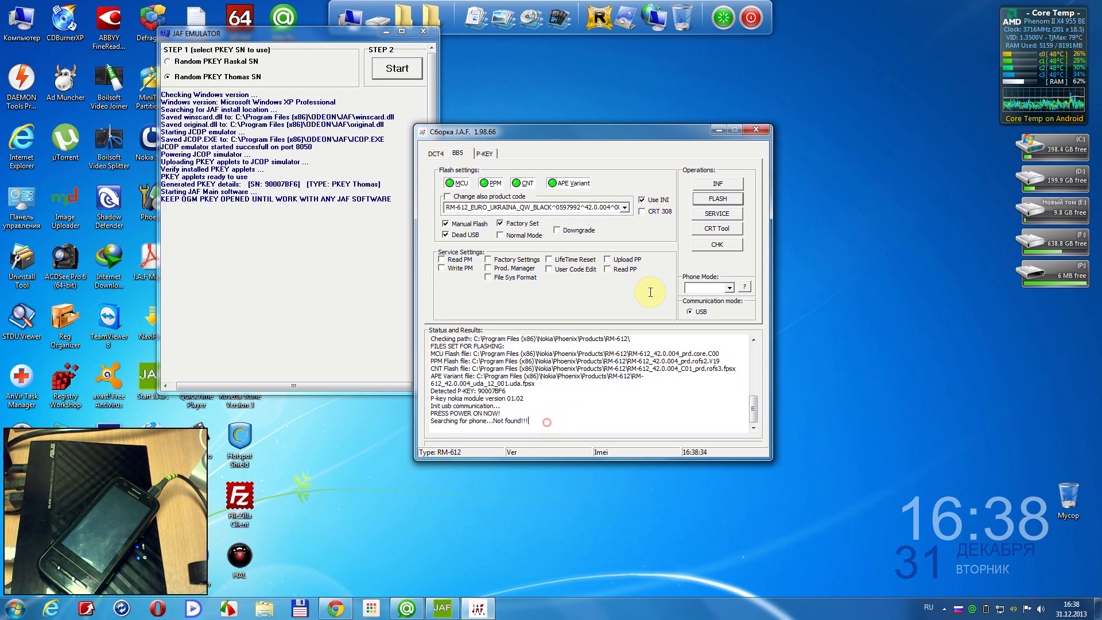
Try flashing the phone again with the loaded RM-612 firmware, accepting the downgrade warning, and open the driver installation status.
left_click(710, 198)
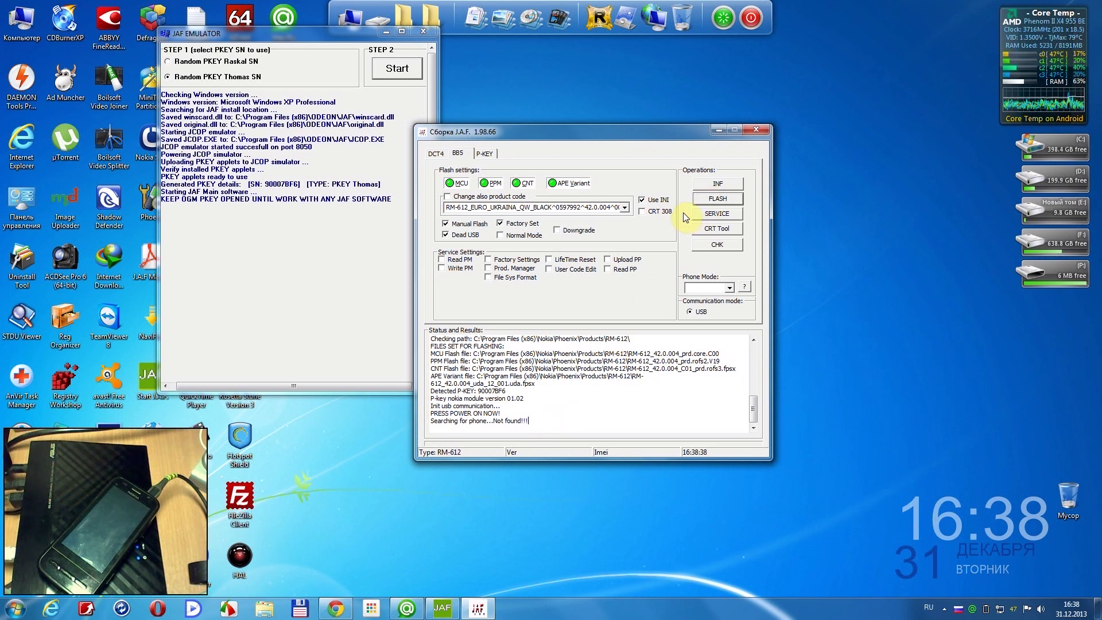
left_click(718, 197)
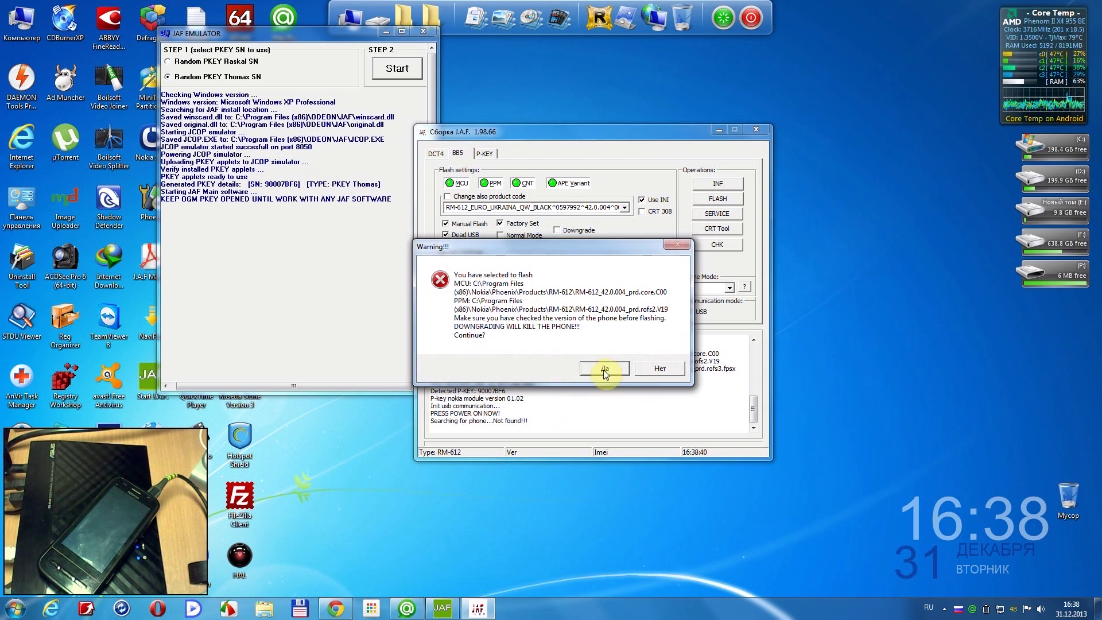
left_click(605, 367)
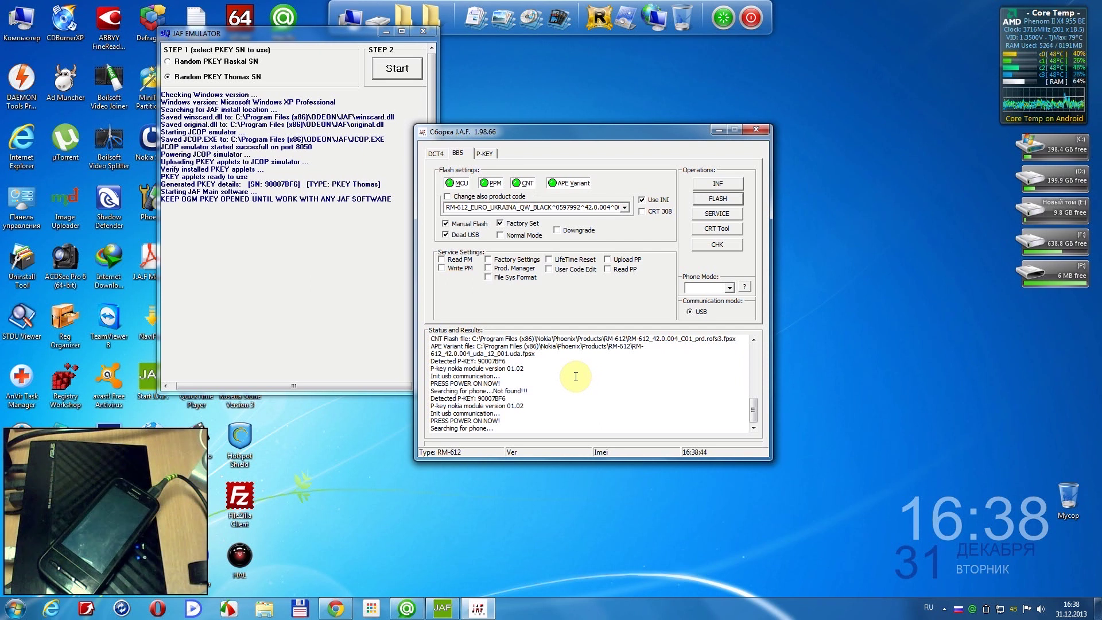
left_click(780, 585)
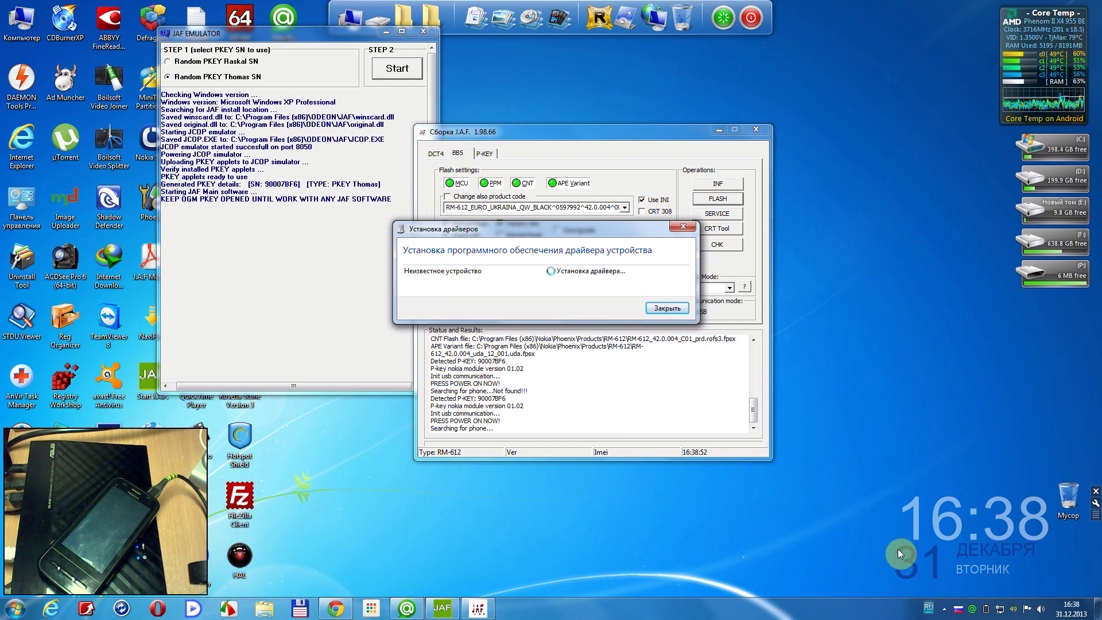
Move the JAF emulator window aside to launch Nokia Suite, and close its welcome window and the driver installation status.
left_click_drag(305, 36, 775, 110)
left_click(136, 156)
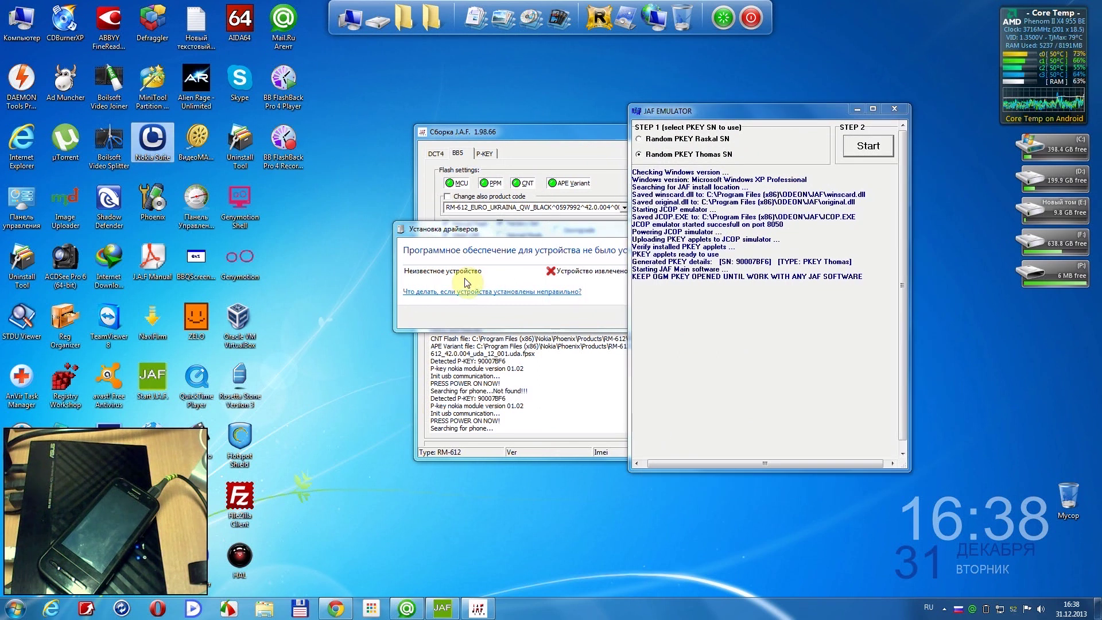
left_click(559, 297)
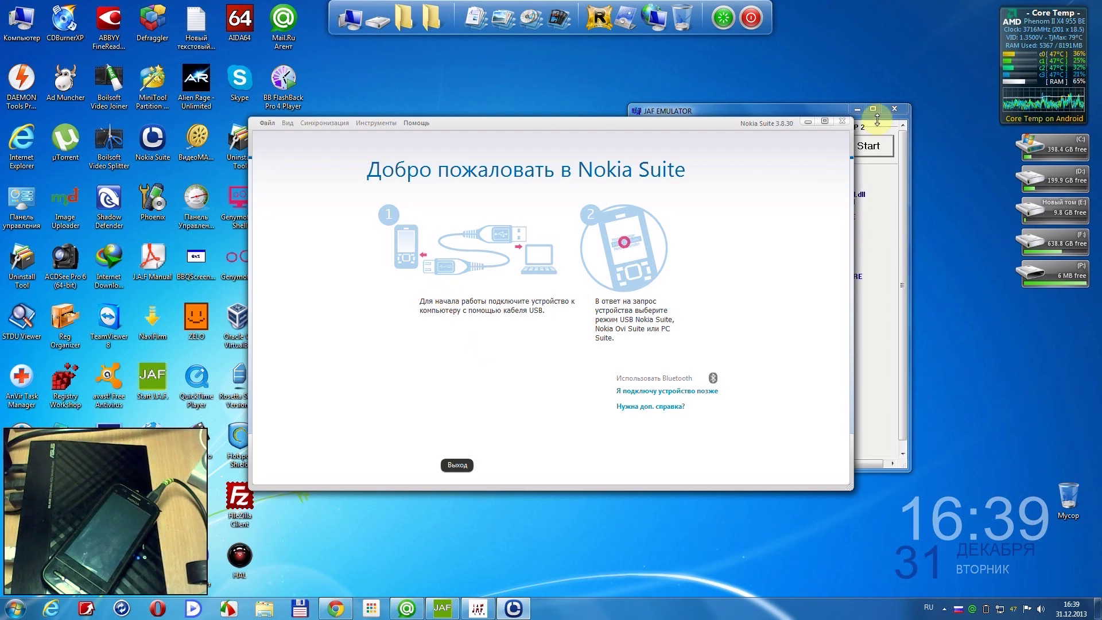
left_click(840, 124)
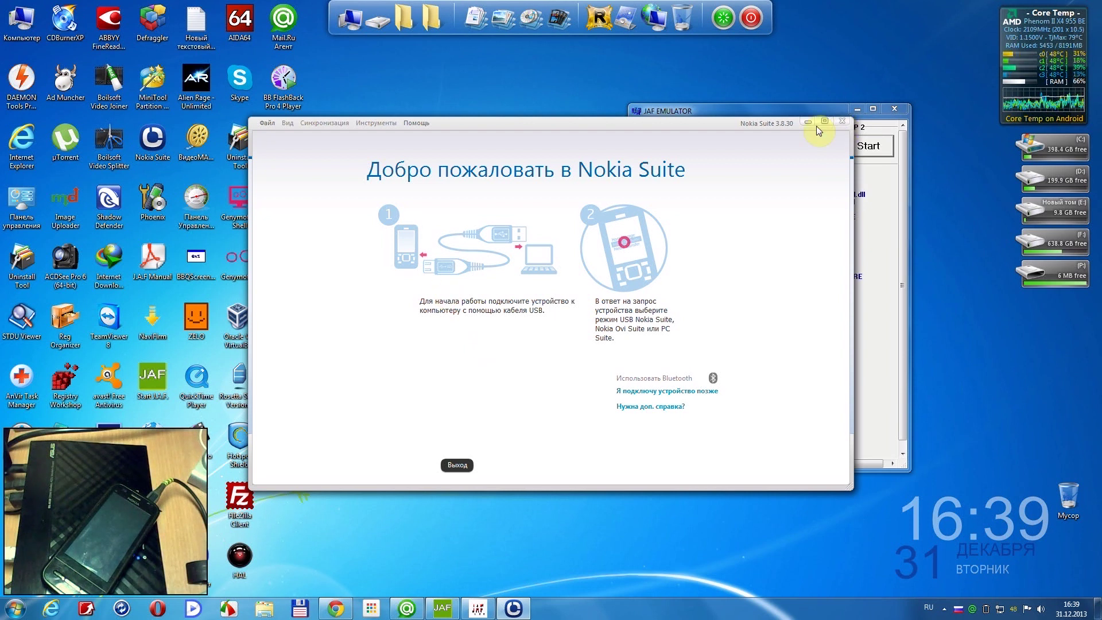
left_click(842, 121)
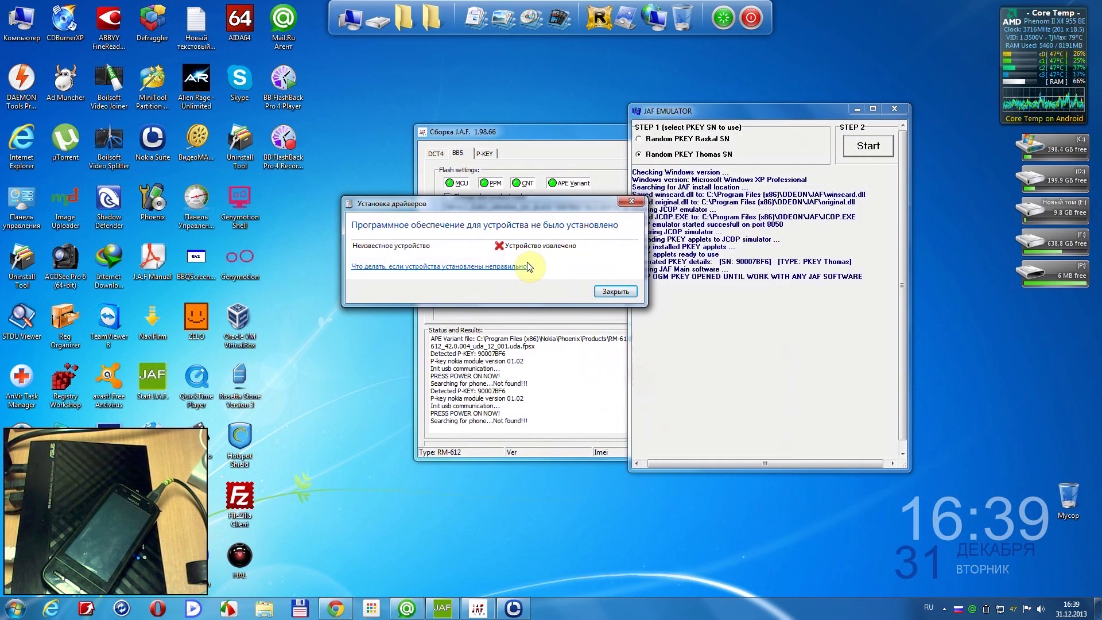
left_click(620, 290)
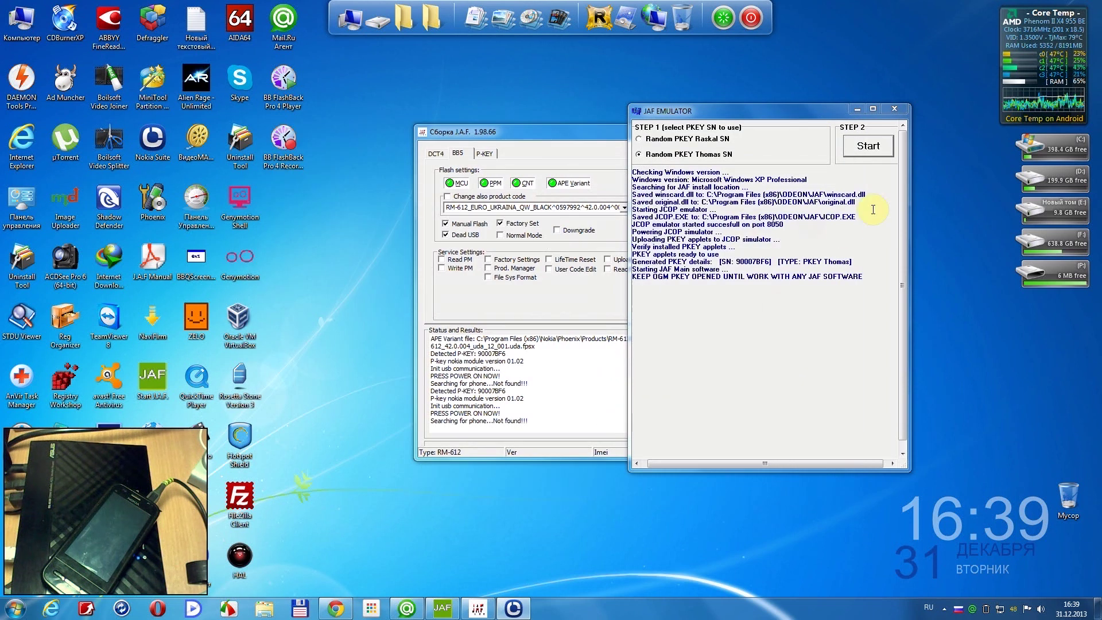
Return to J.A.F. and flash the phone with the RM-612 42.0.004 files, accepting the downgrade warning and dismissing the driver installation status.
left_click(553, 330)
left_click(708, 202)
left_click(599, 363)
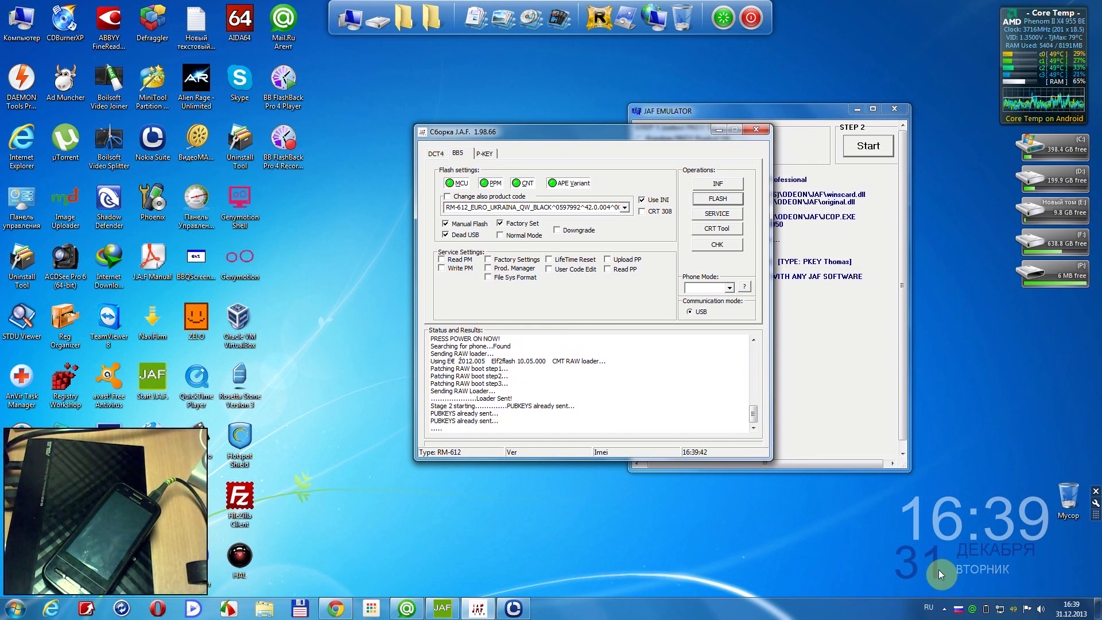
left_click(944, 609)
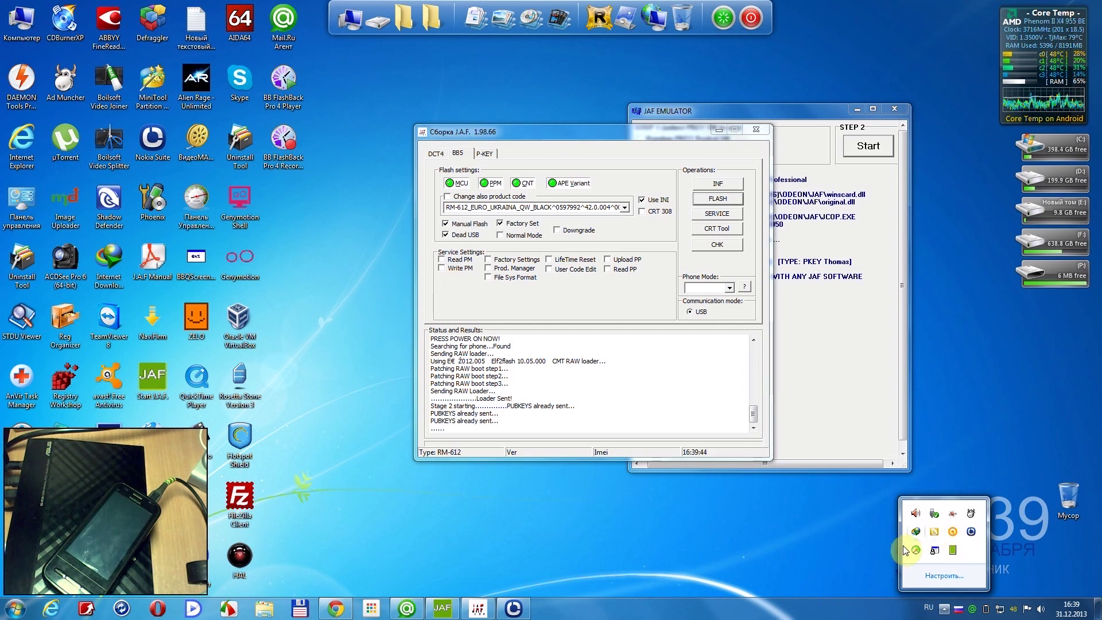
left_click(578, 492)
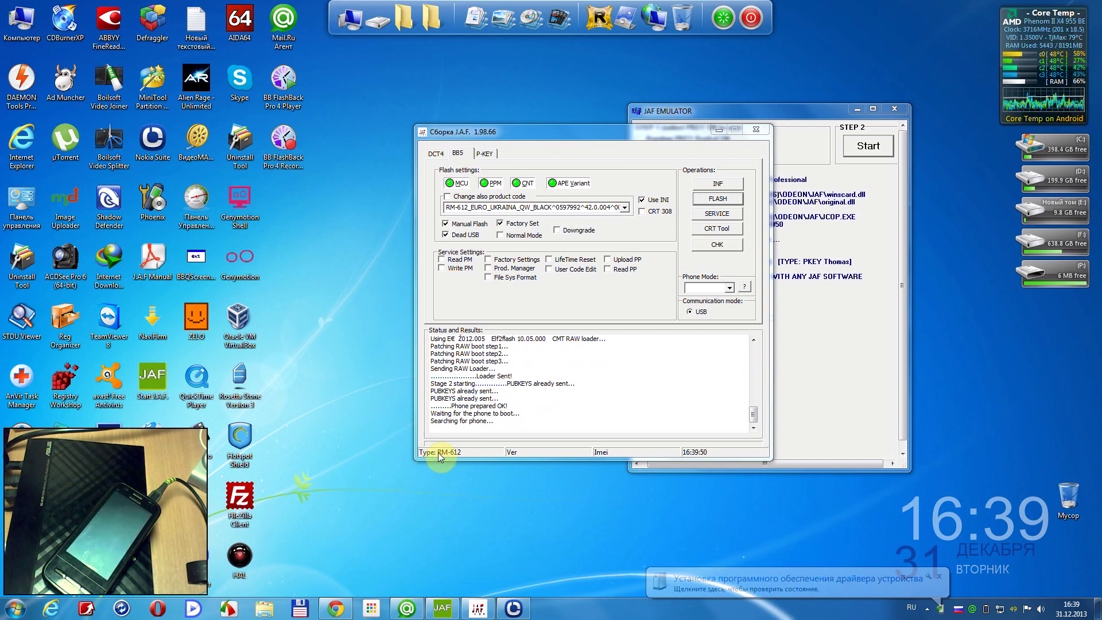
left_click(730, 599)
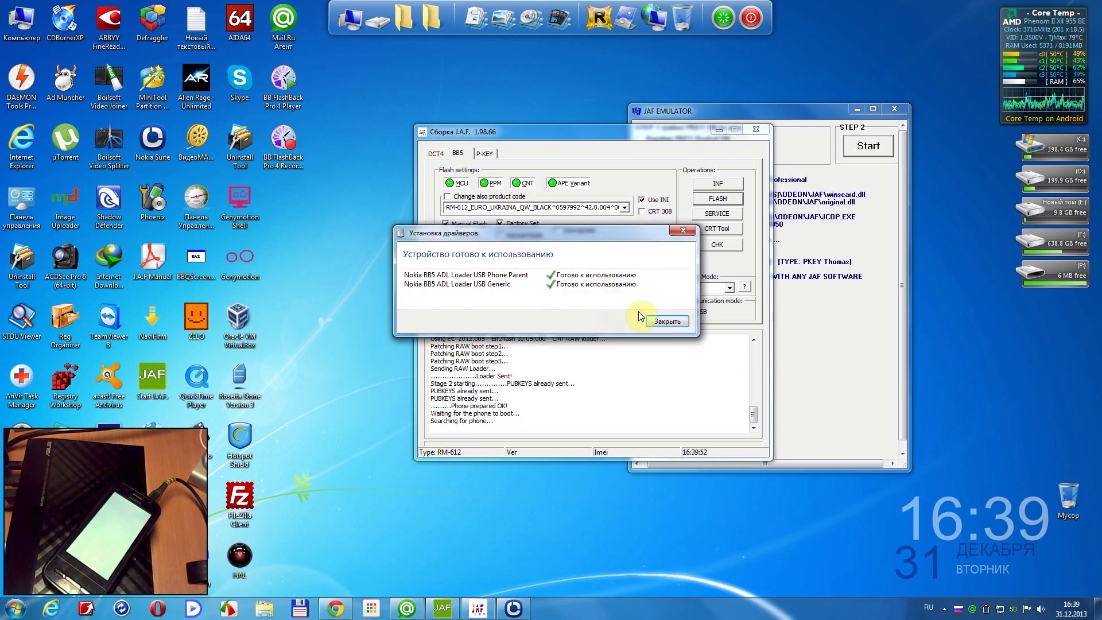
left_click(668, 325)
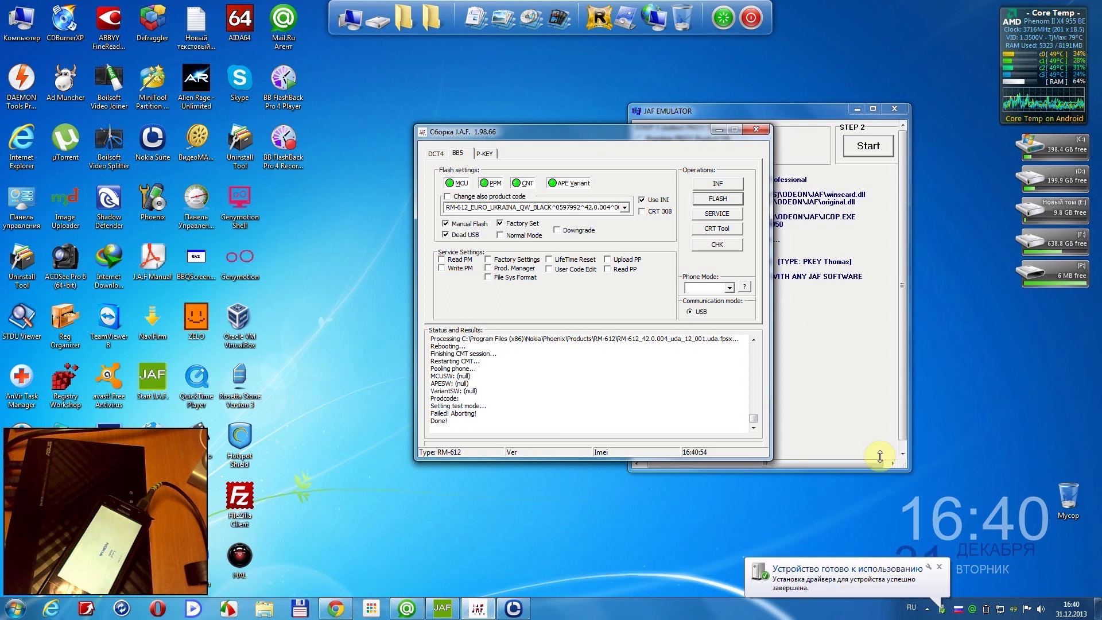
Set the phone mode to NORMAL, and close J.A.F. and the JAF emulator once the phone has restarted.
left_click(729, 288)
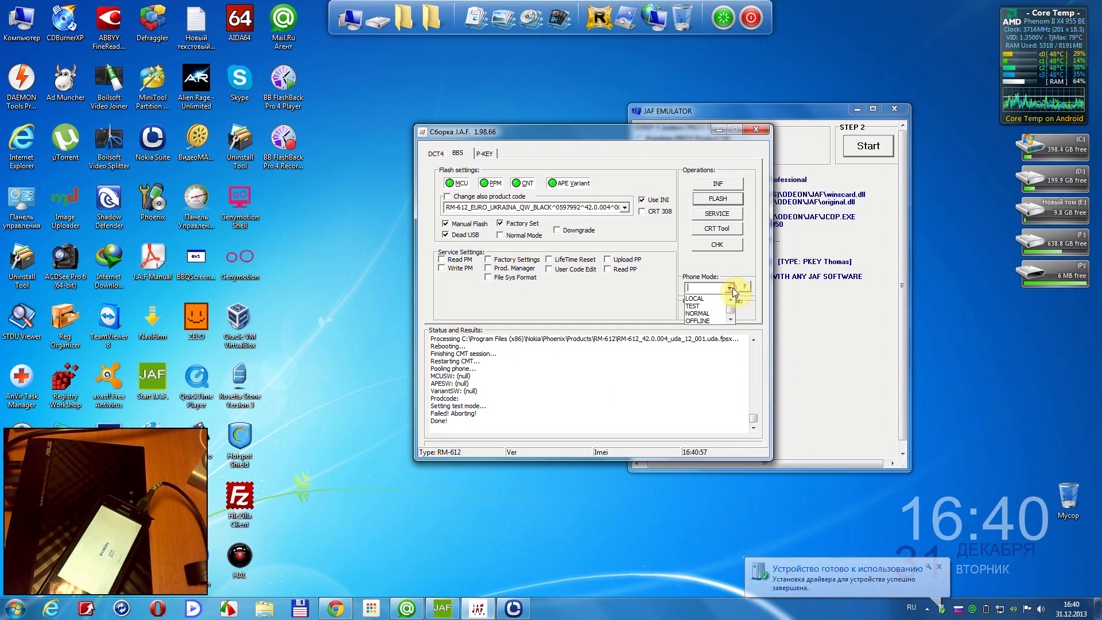
left_click(709, 314)
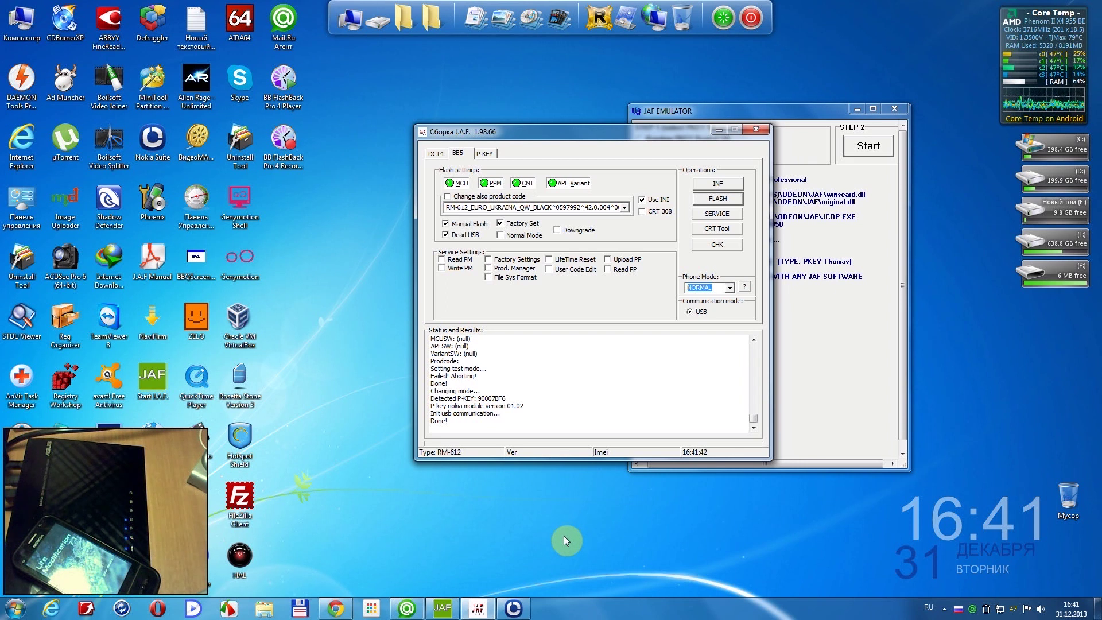
left_click(756, 129)
left_click(895, 110)
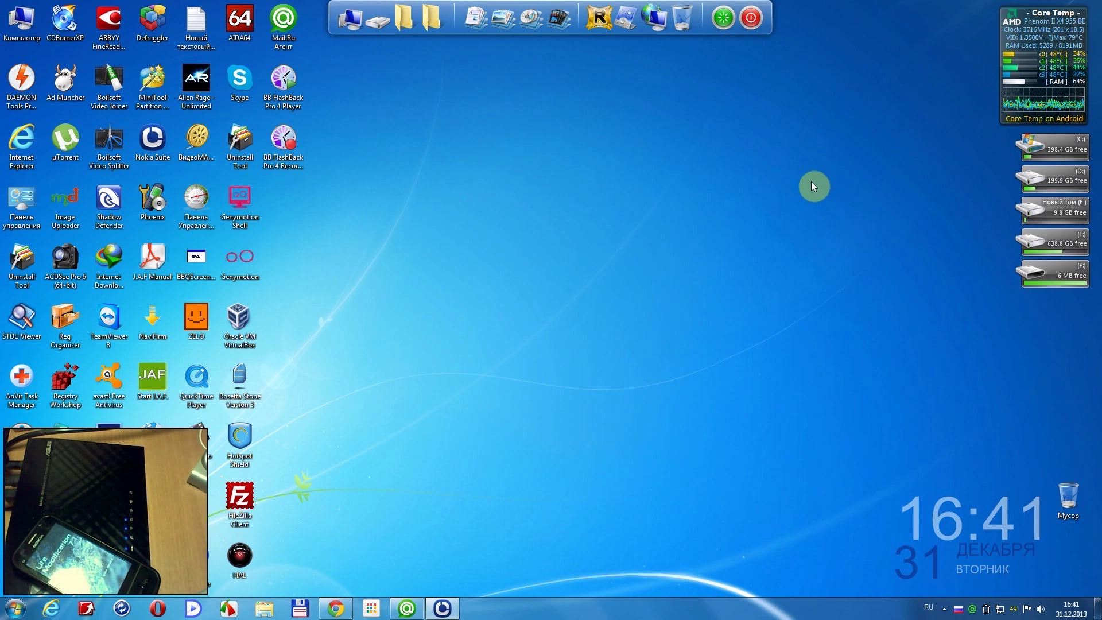